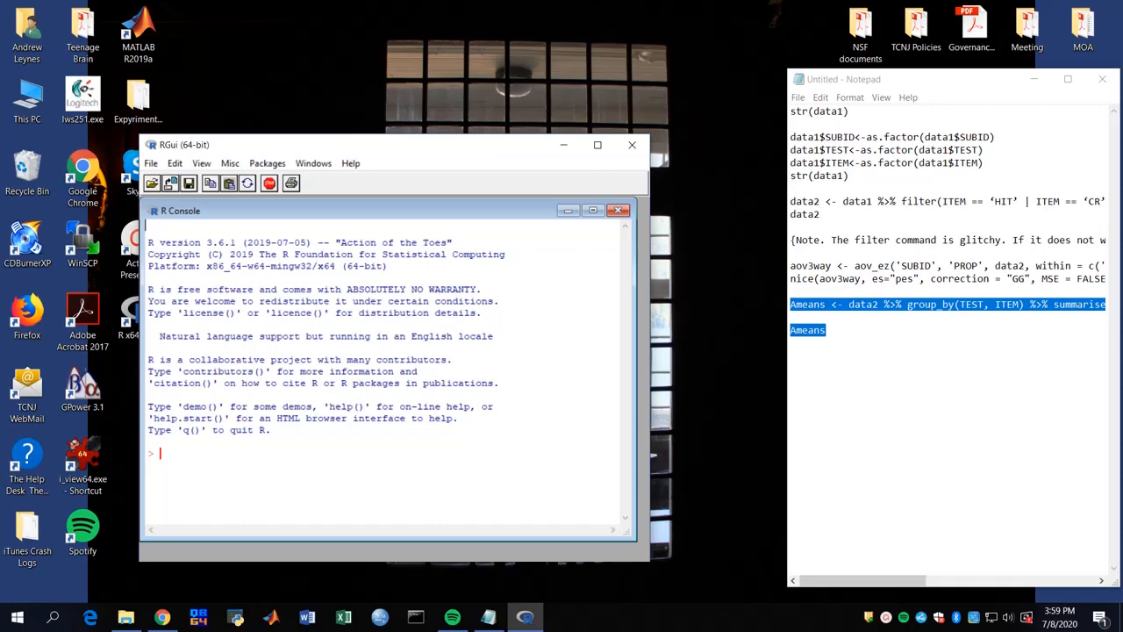
Open RTQBEHDAT.CSV from the RTQ folder in Excel and look over its rows
left_click(127, 617)
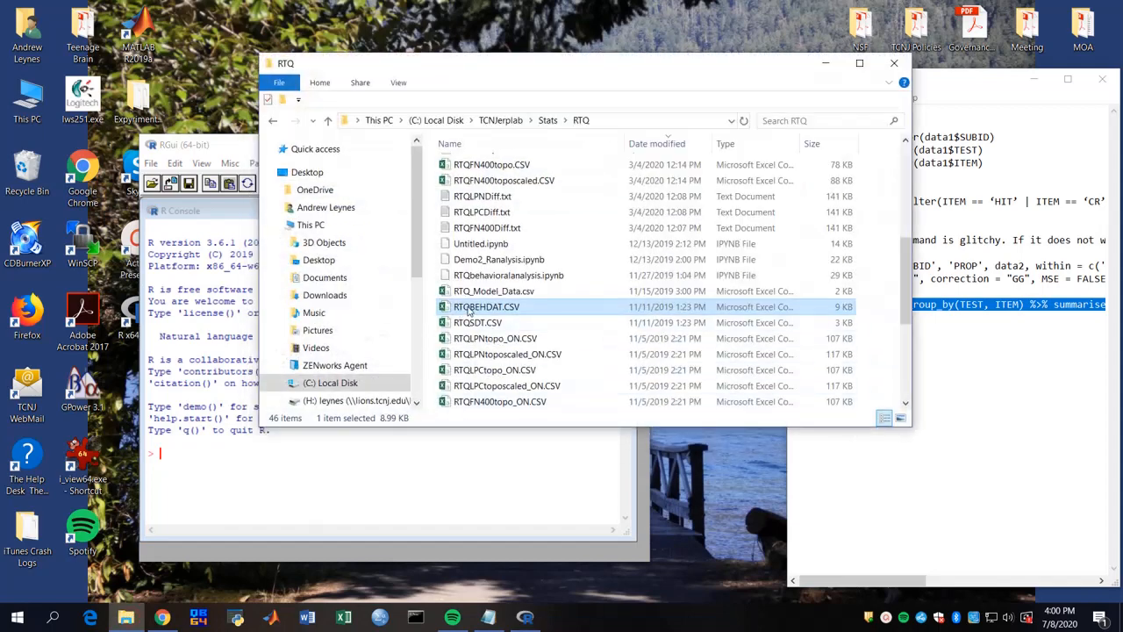
double_click(467, 307)
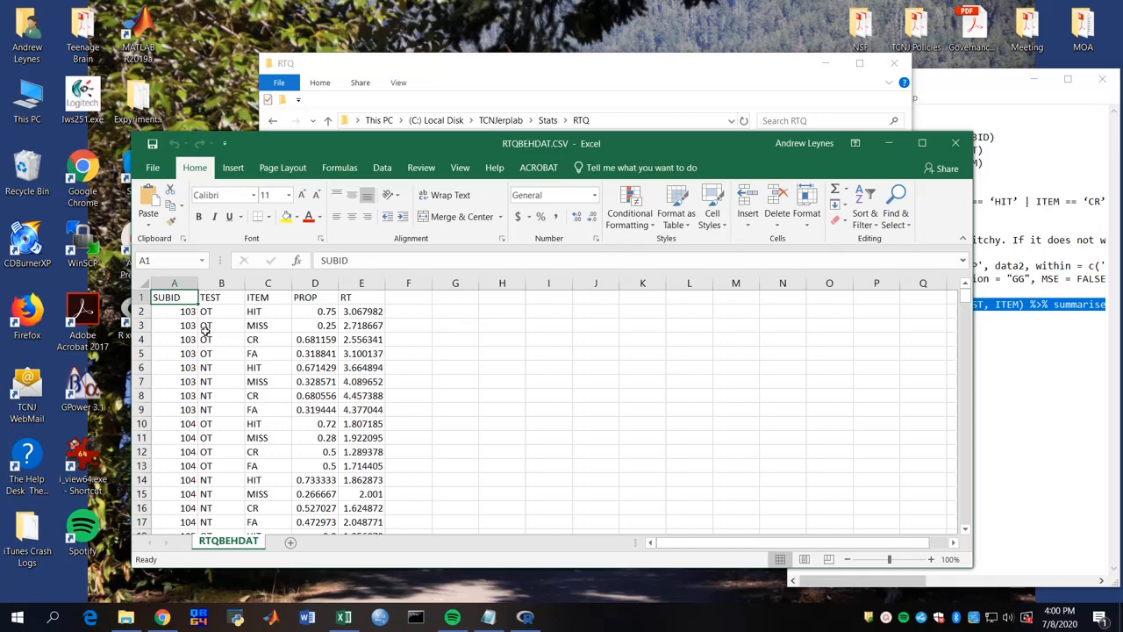
scroll(242, 327, "down", 1)
scroll(242, 328, "up", 1)
Examine the TEST, ITEM and PROP columns for subject 103, then close RTQBEHDAT.CSV without saving
left_click(216, 311)
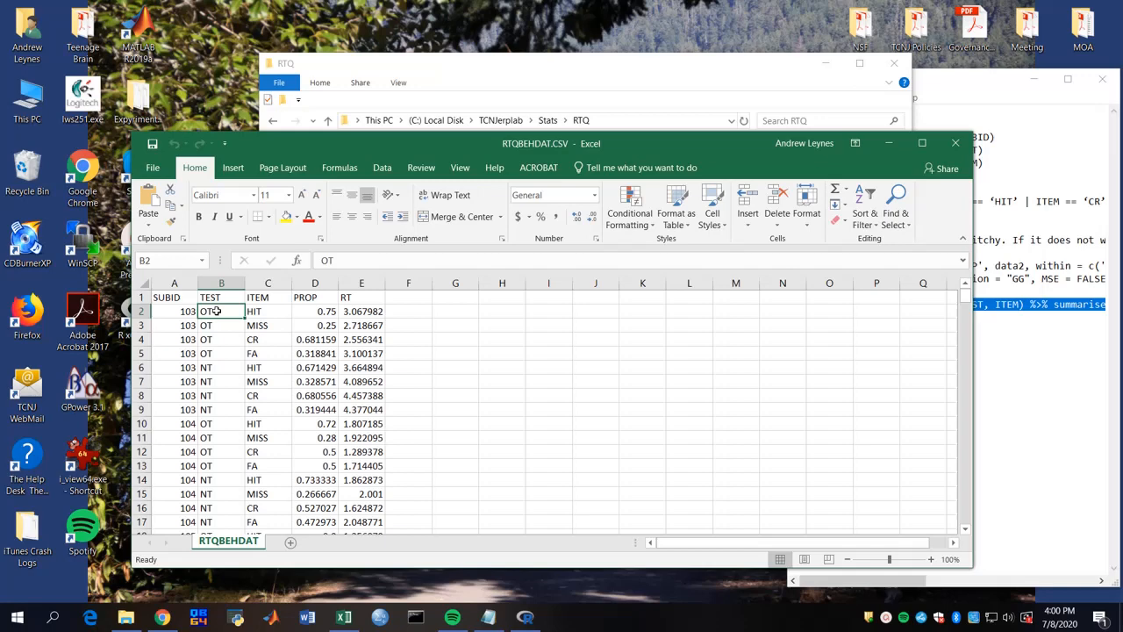
left_click_drag(209, 366, 209, 409)
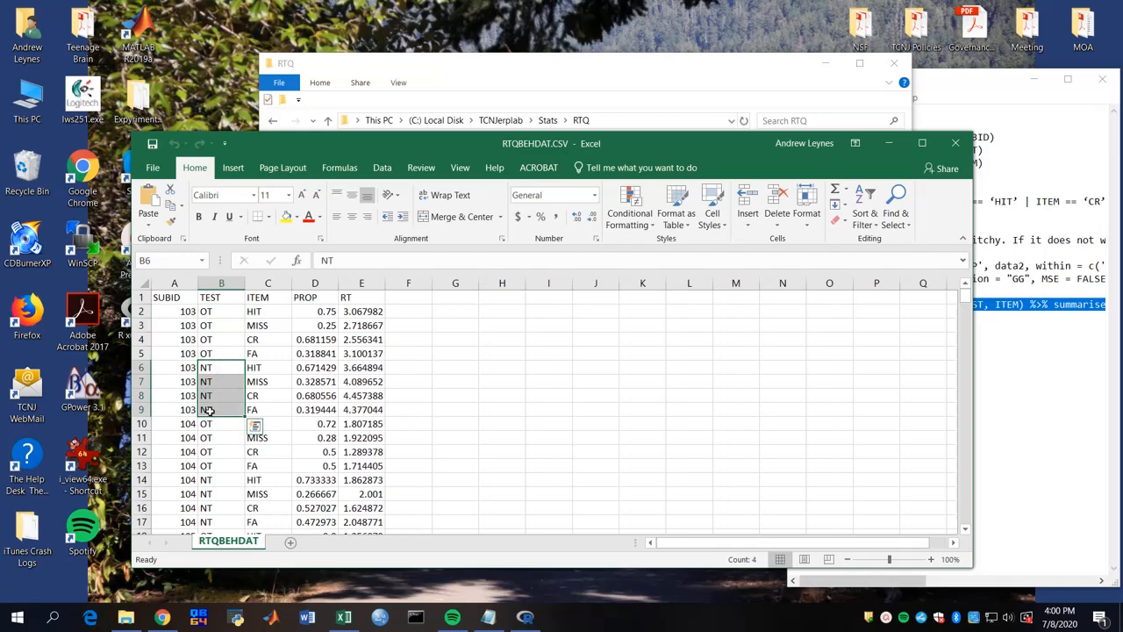
left_click(271, 314)
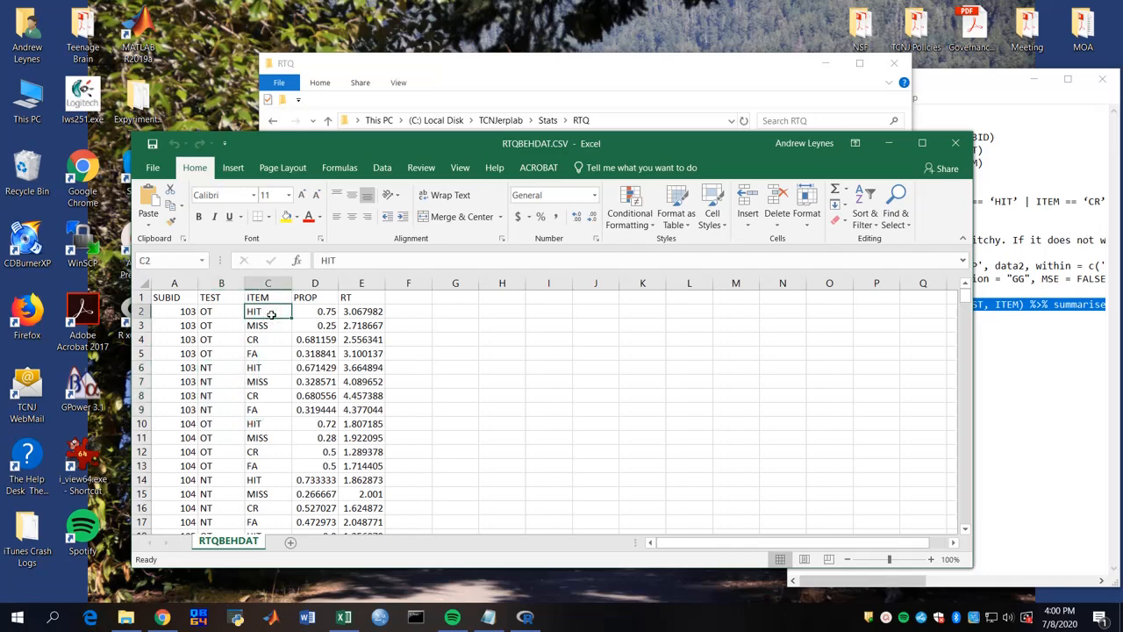
left_click(269, 325)
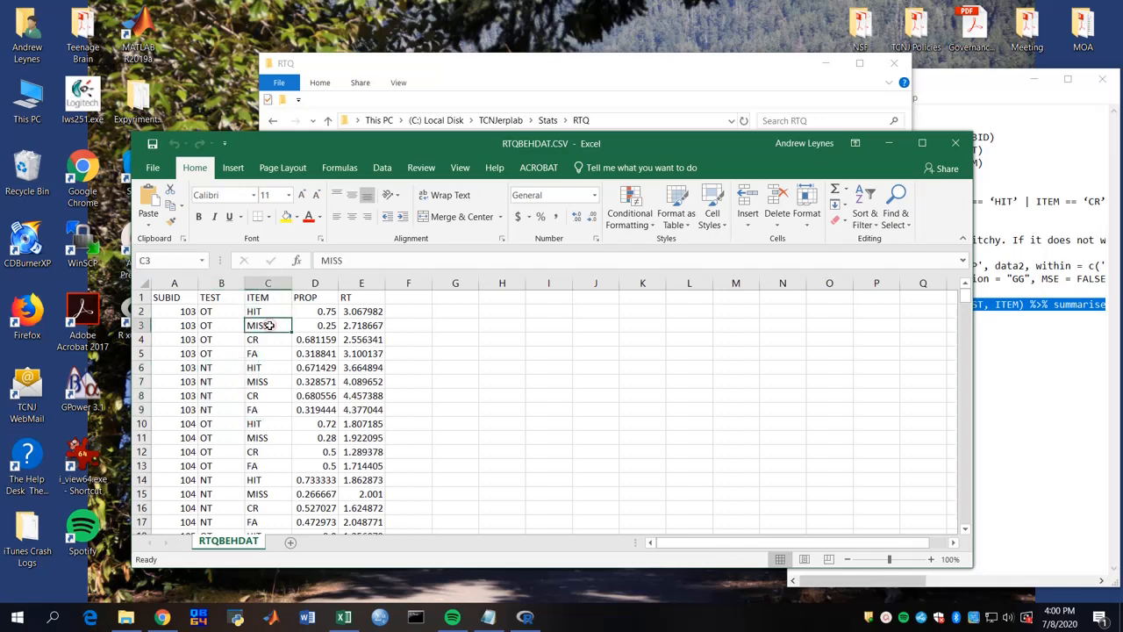
left_click(268, 341)
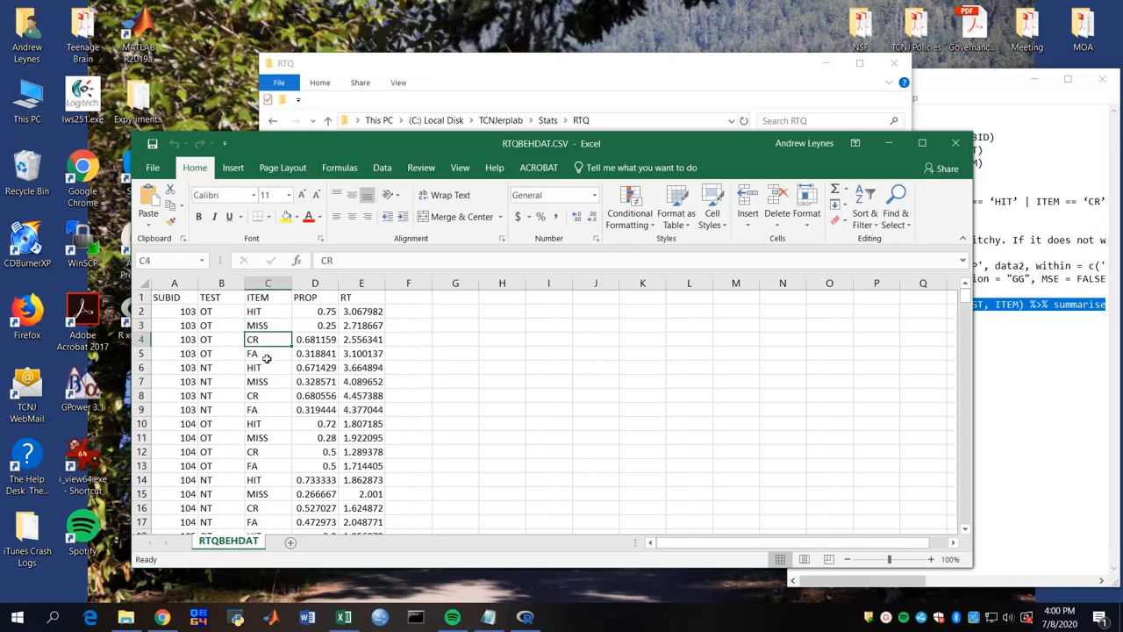
left_click(267, 359)
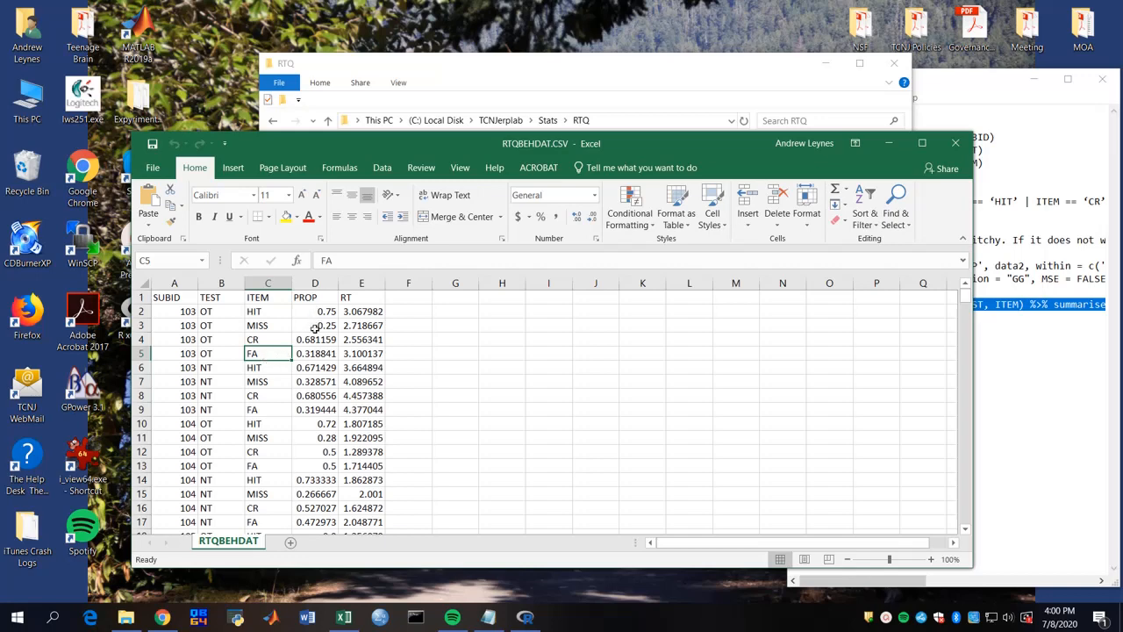
left_click_drag(314, 354, 314, 315)
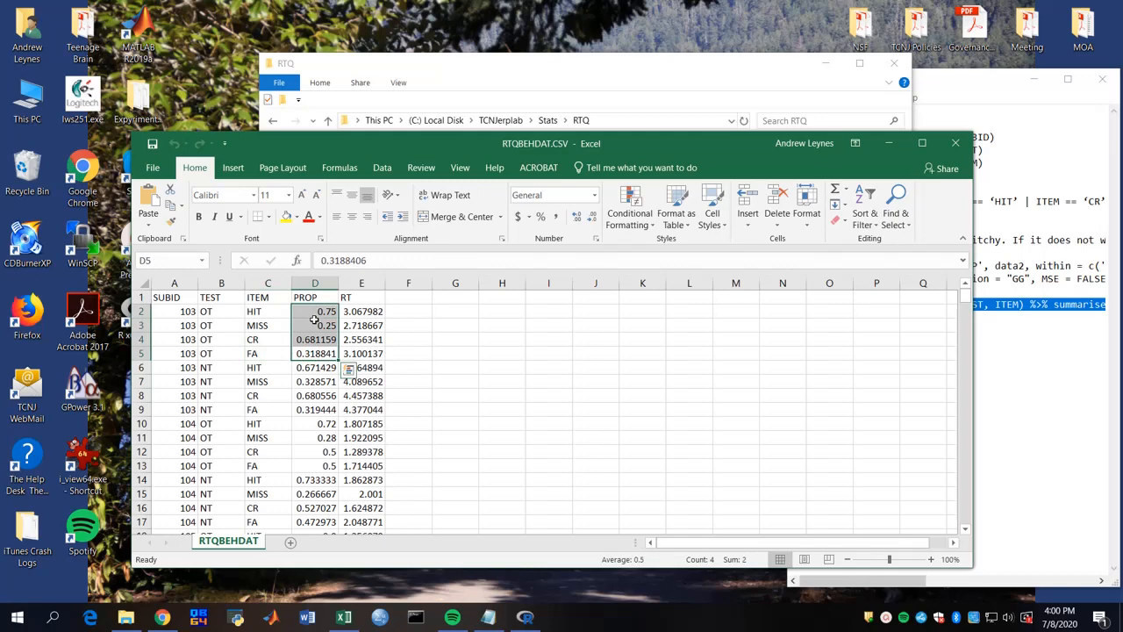
double_click(314, 320)
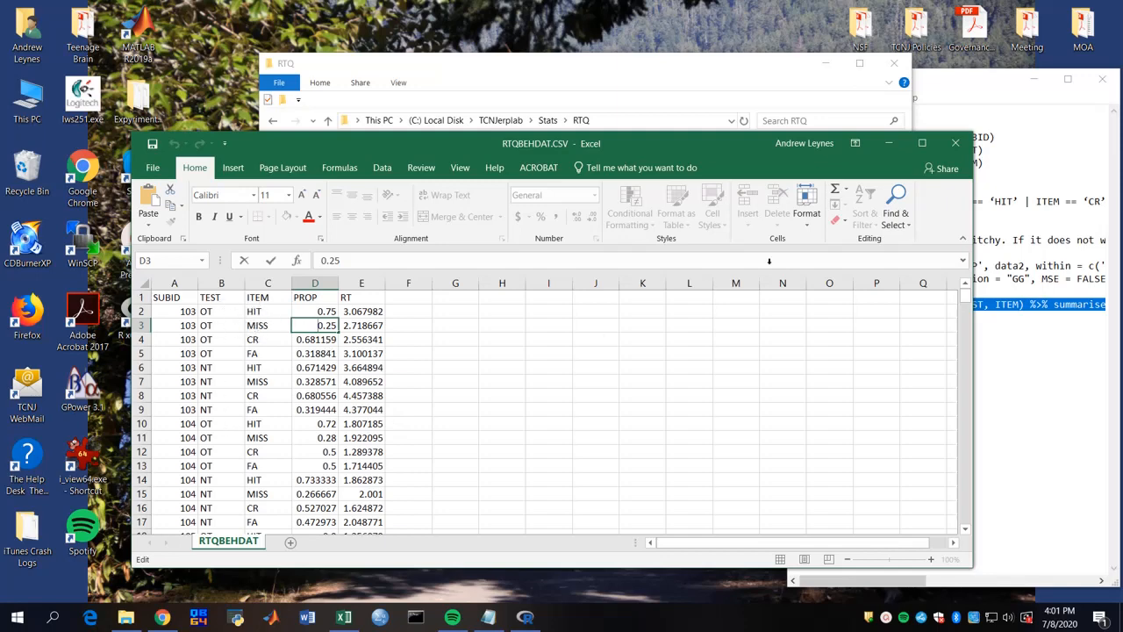
left_click(955, 145)
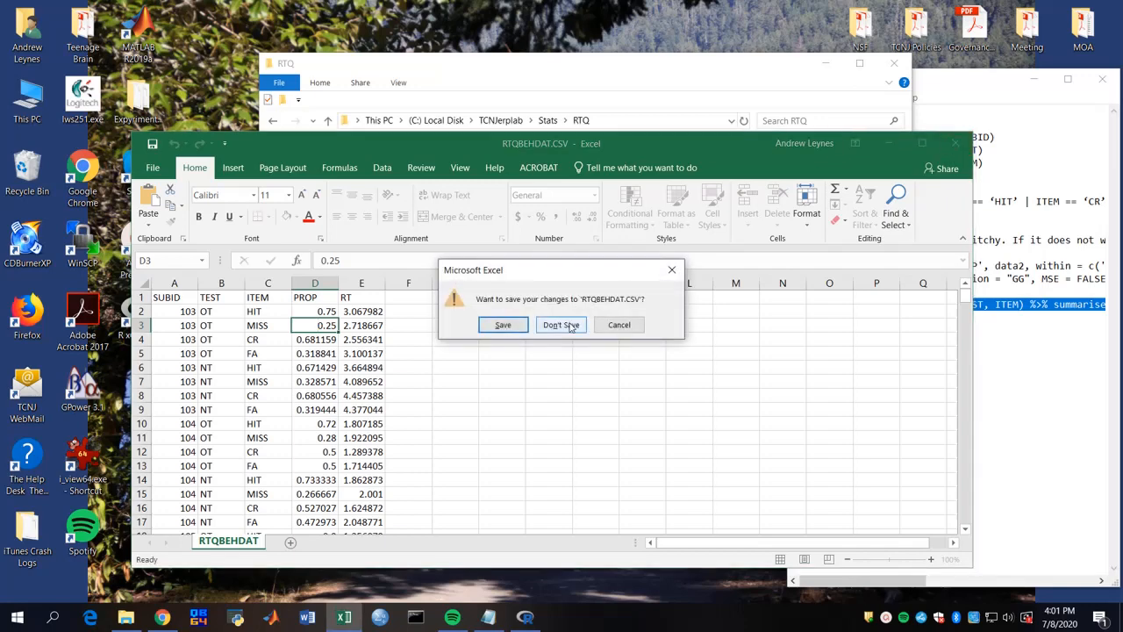
left_click(570, 323)
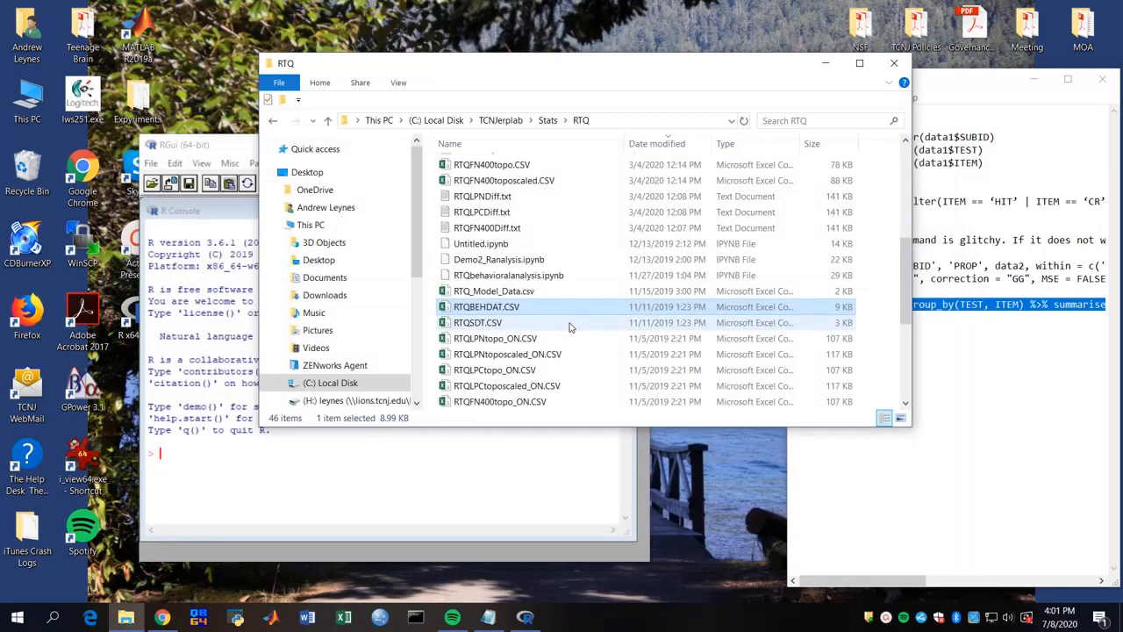
Switch to the R console and load the afex and dplyr packages
left_click(420, 458)
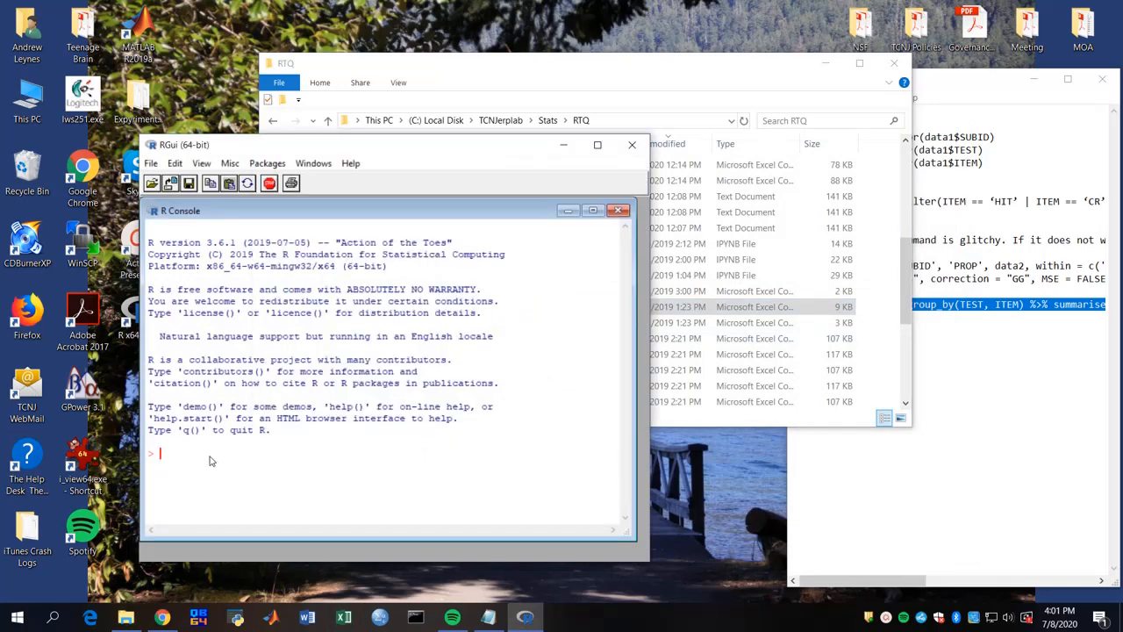
type("library(afex)")
key("Return")
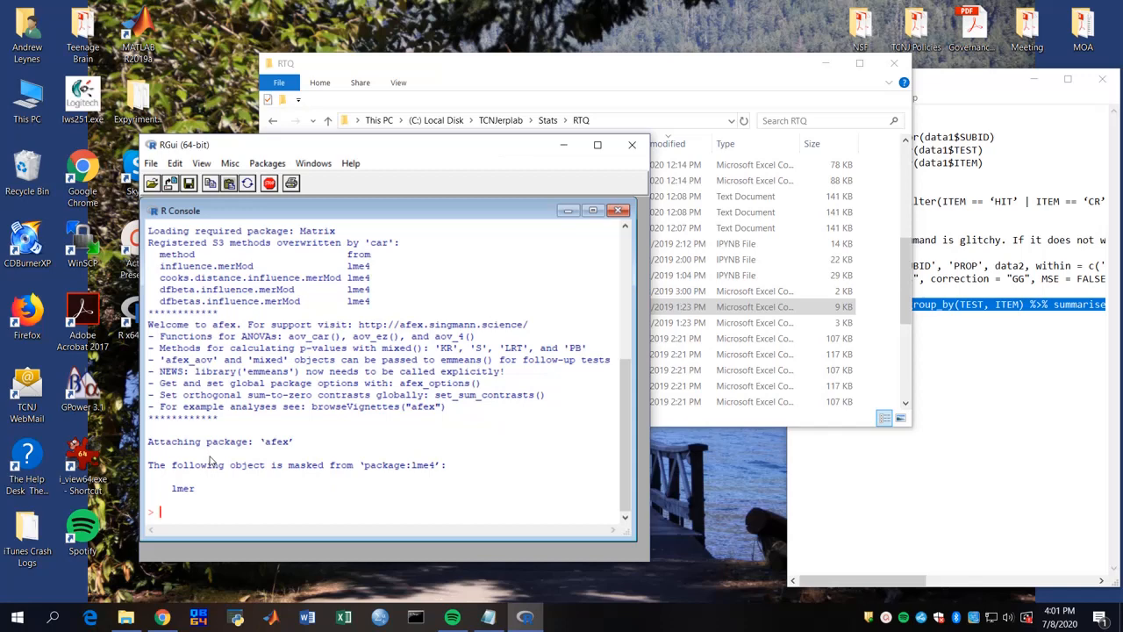
mouse_move(626, 415)
left_mouse_down()
mouse_move(625, 325)
mouse_move(626, 413)
left_mouse_up()
type("library(dplyr)")
key("Return")
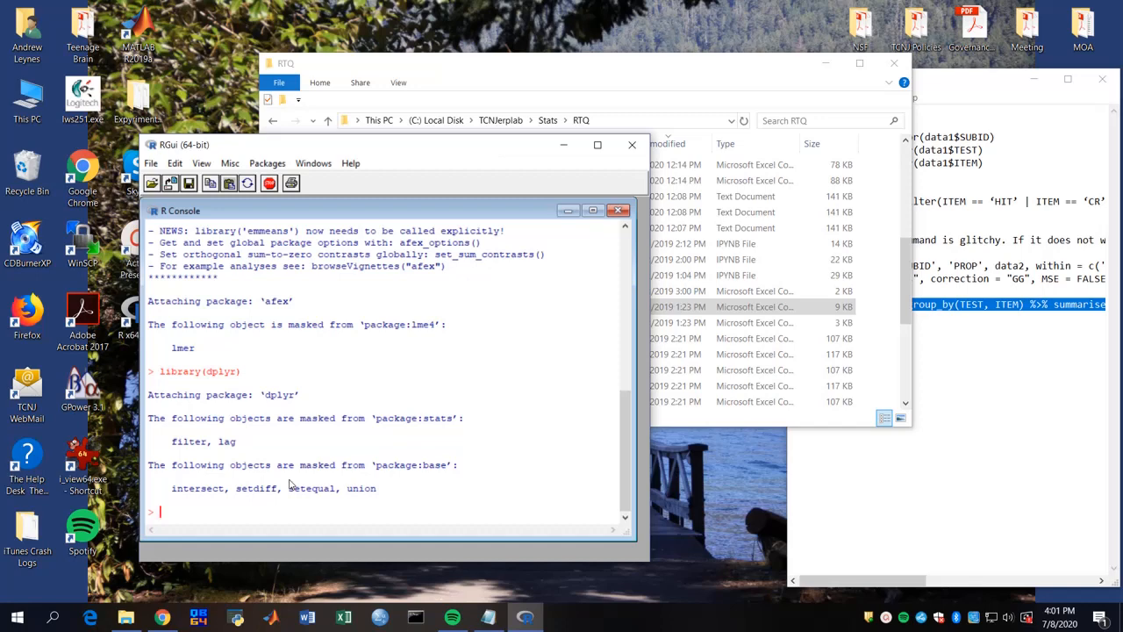
Try to load a package under the name Rmcdr
type("library()")
key("Left")
type("Rmcdr")
key("End")
key("Return")
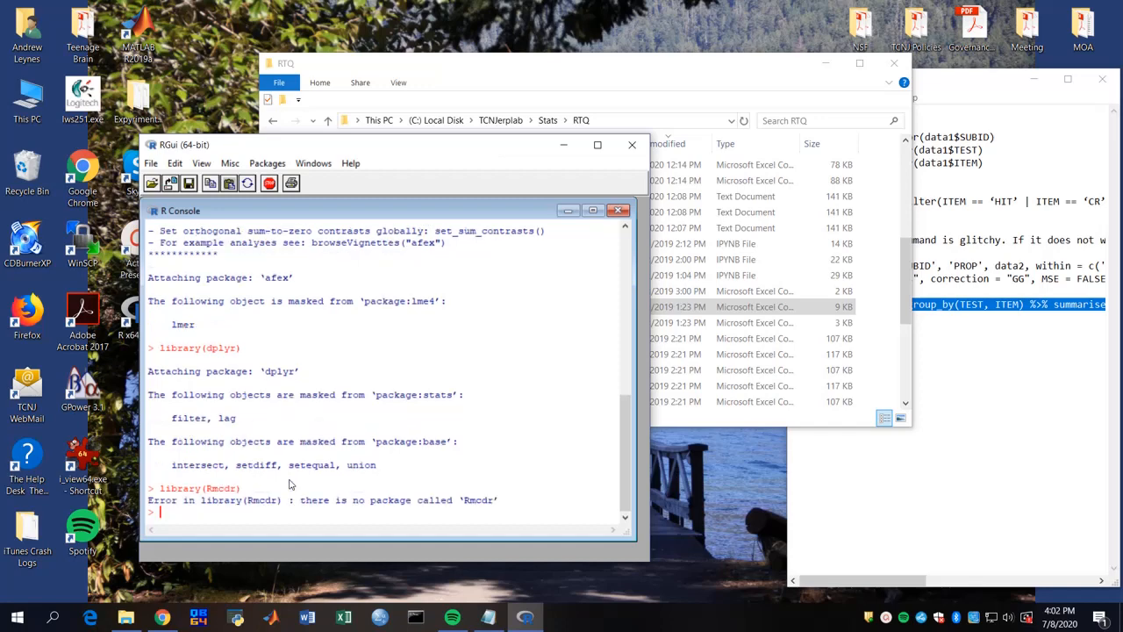
Load the Rcmdr package to launch R Commander
type("library(Rcmdr)")
key("Return")
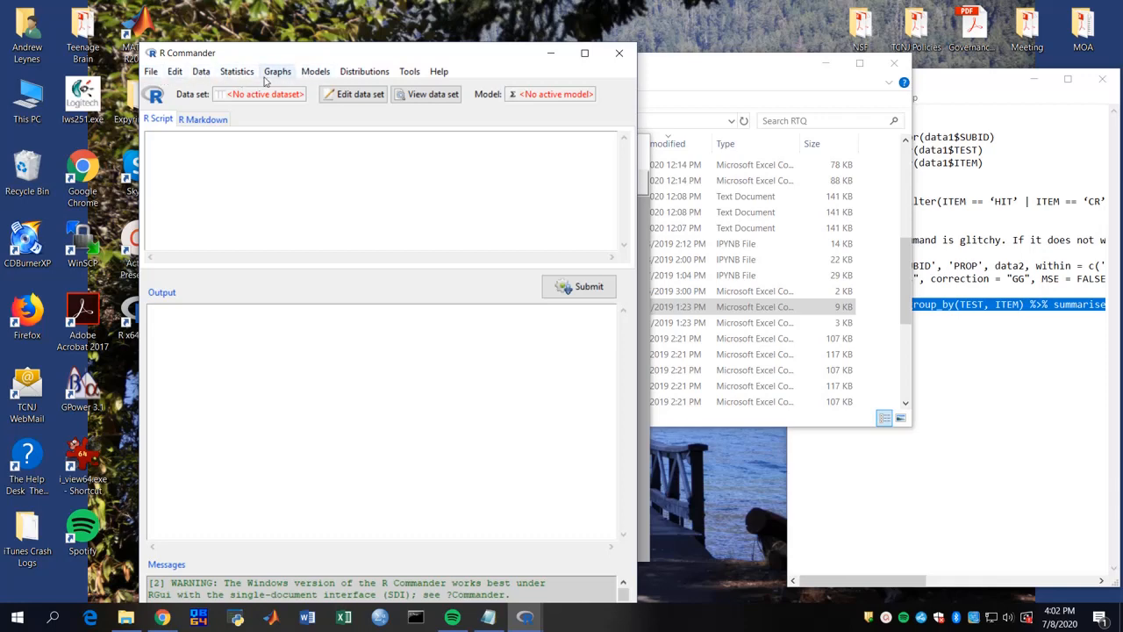
left_click(310, 75)
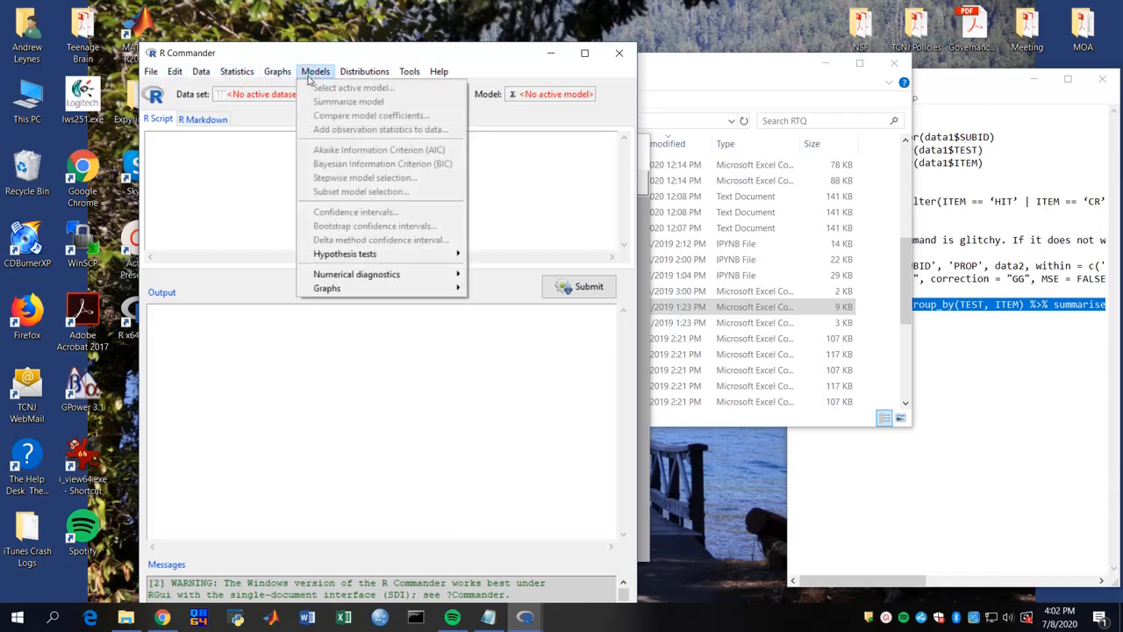
mouse_move(363, 253)
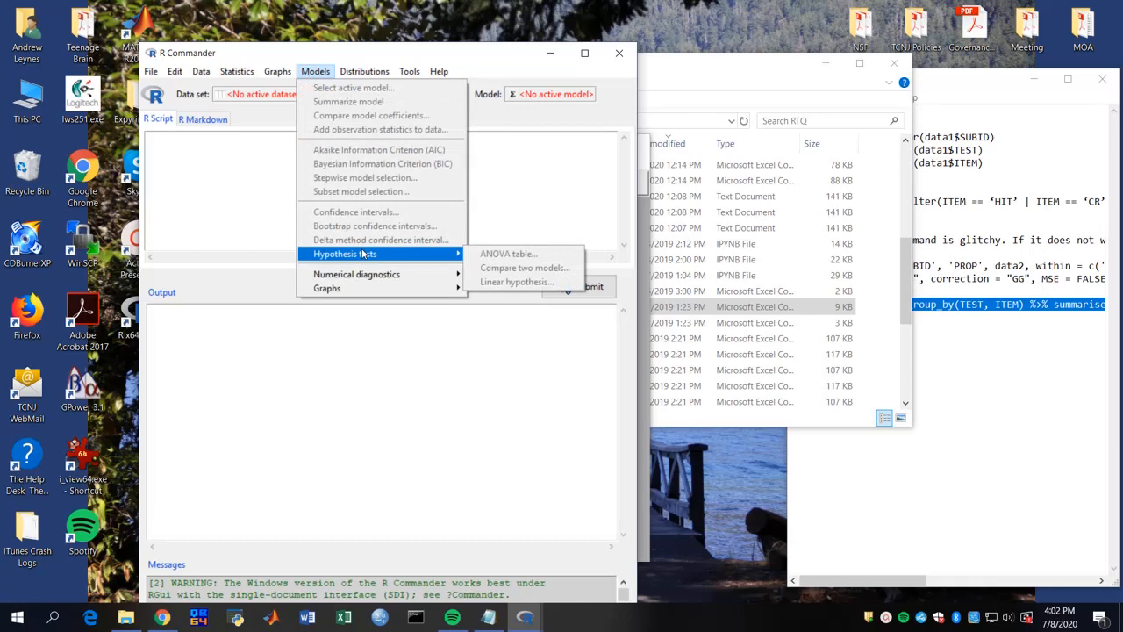
mouse_move(282, 77)
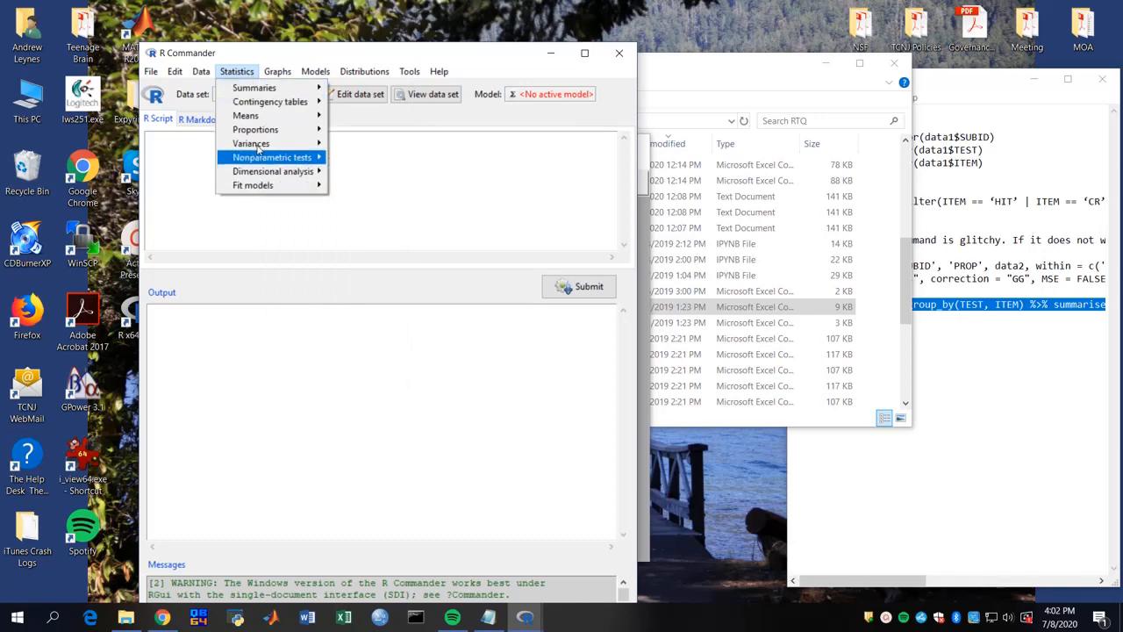
mouse_move(332, 77)
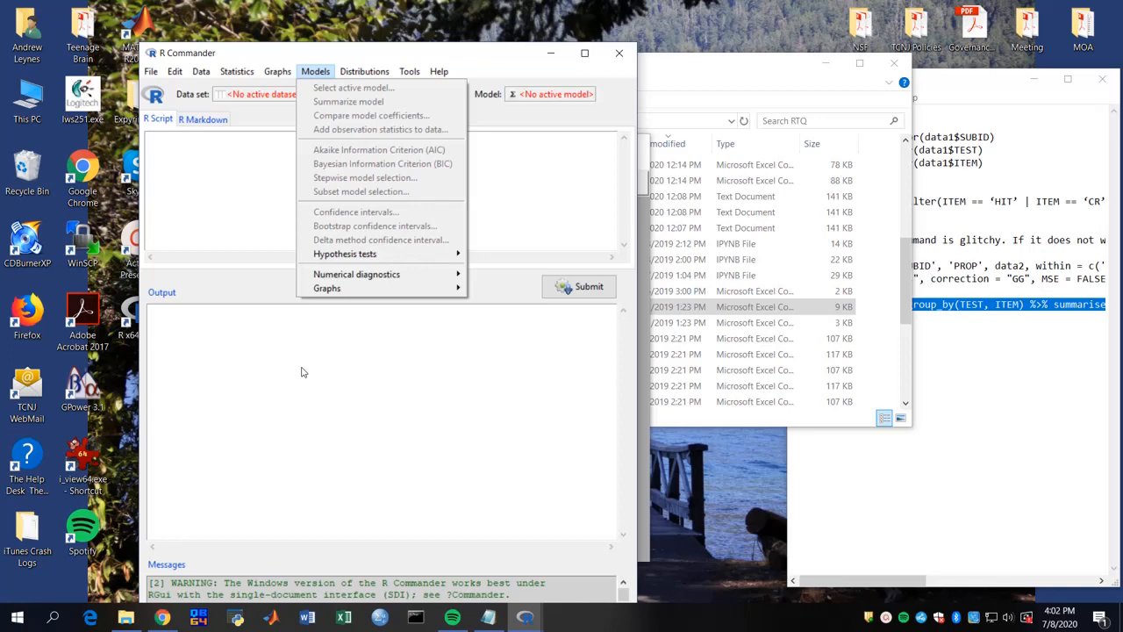
left_click(213, 217)
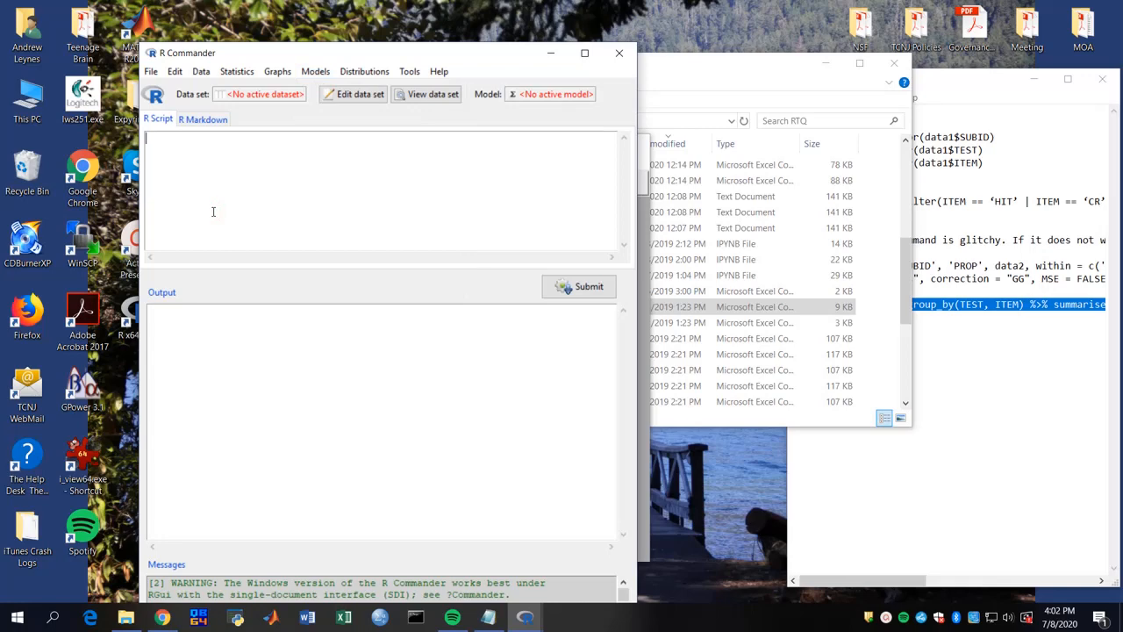
Import RTQBEHDAT.CSV from the local file system as text data named data1, using commas as the field separator
left_click(207, 73)
mouse_move(246, 138)
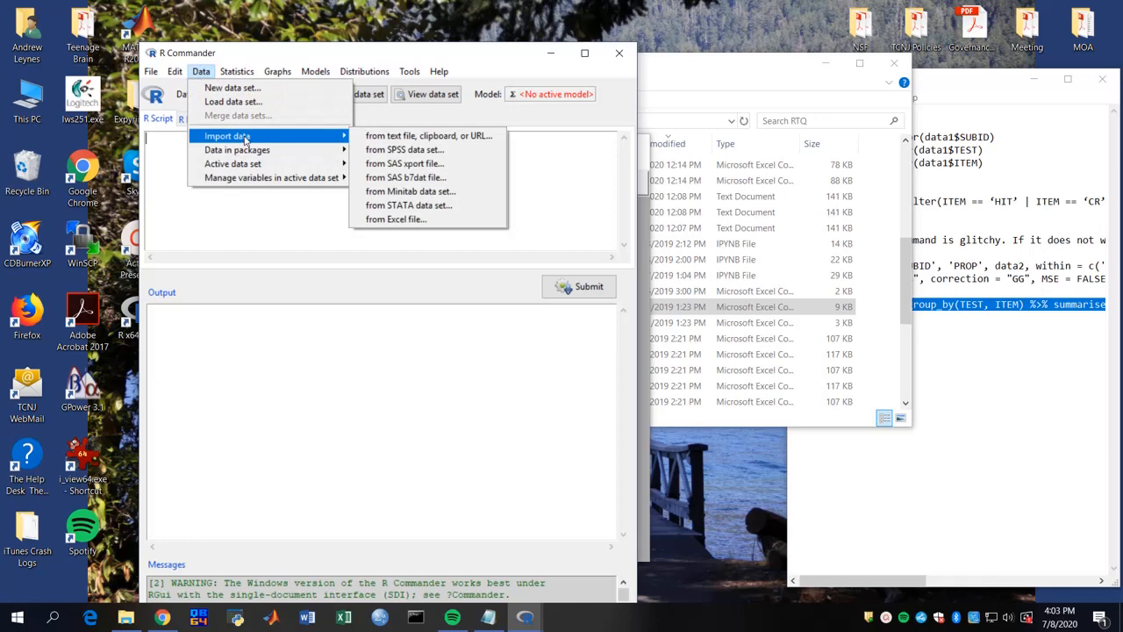
left_click(415, 138)
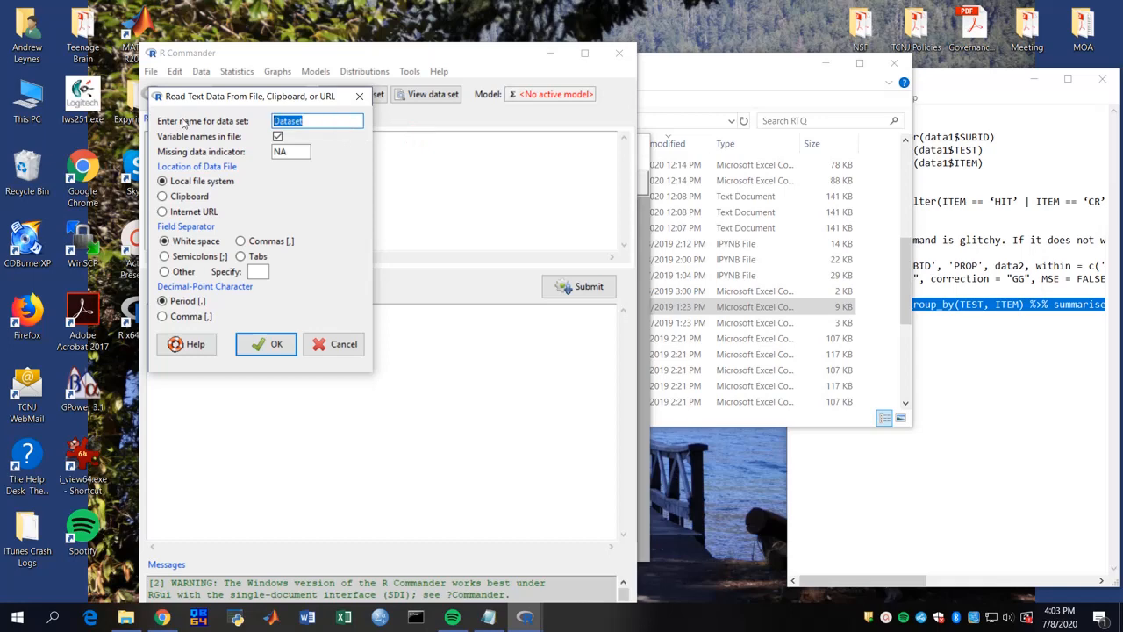
type("data1")
left_click(242, 242)
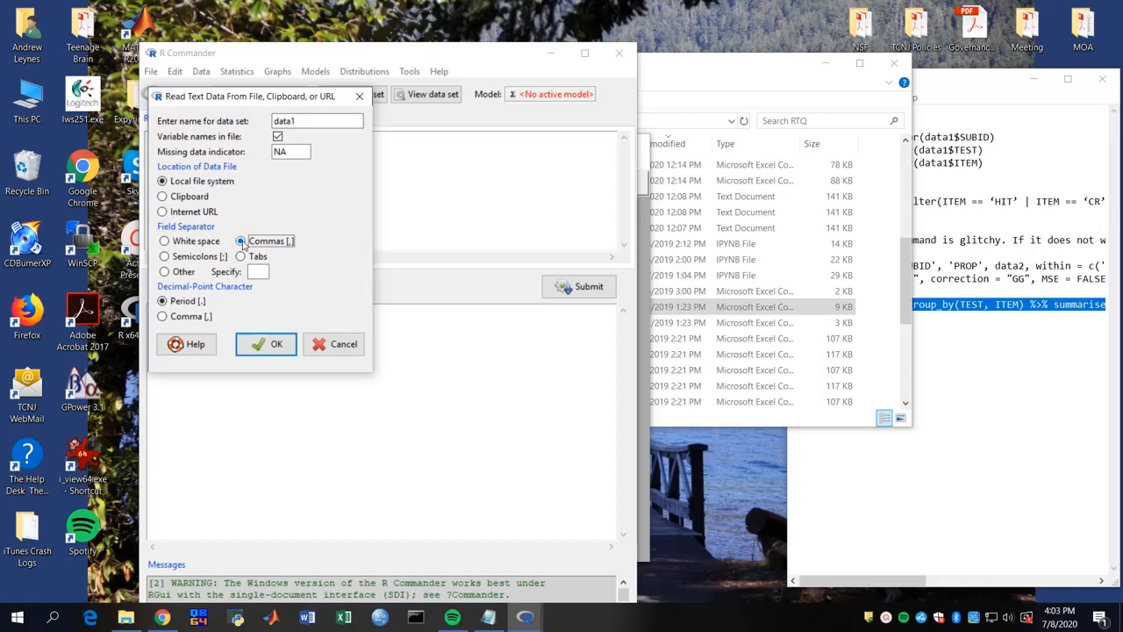
left_click(256, 344)
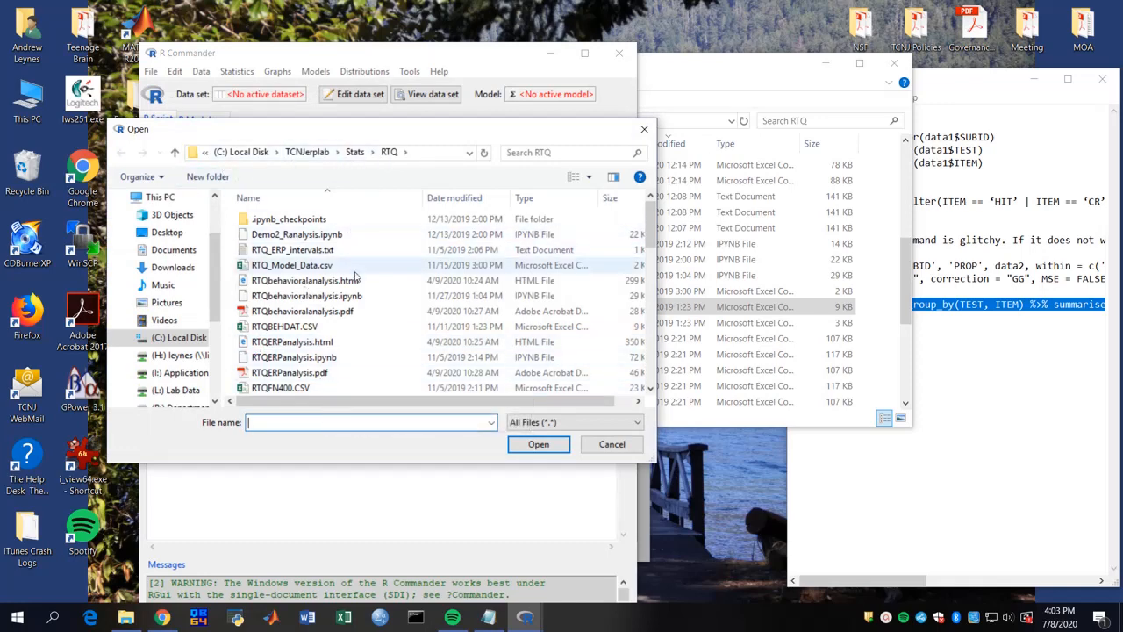
left_click(294, 327)
left_click(538, 445)
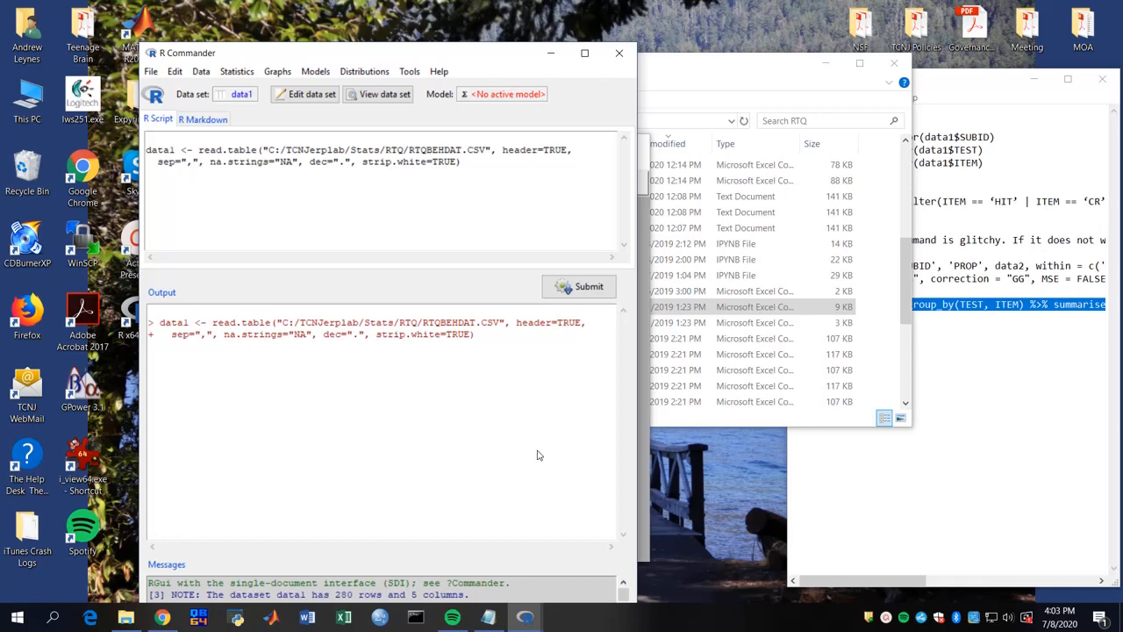
View the data1 data set in its own window, then close the viewer
left_click(375, 97)
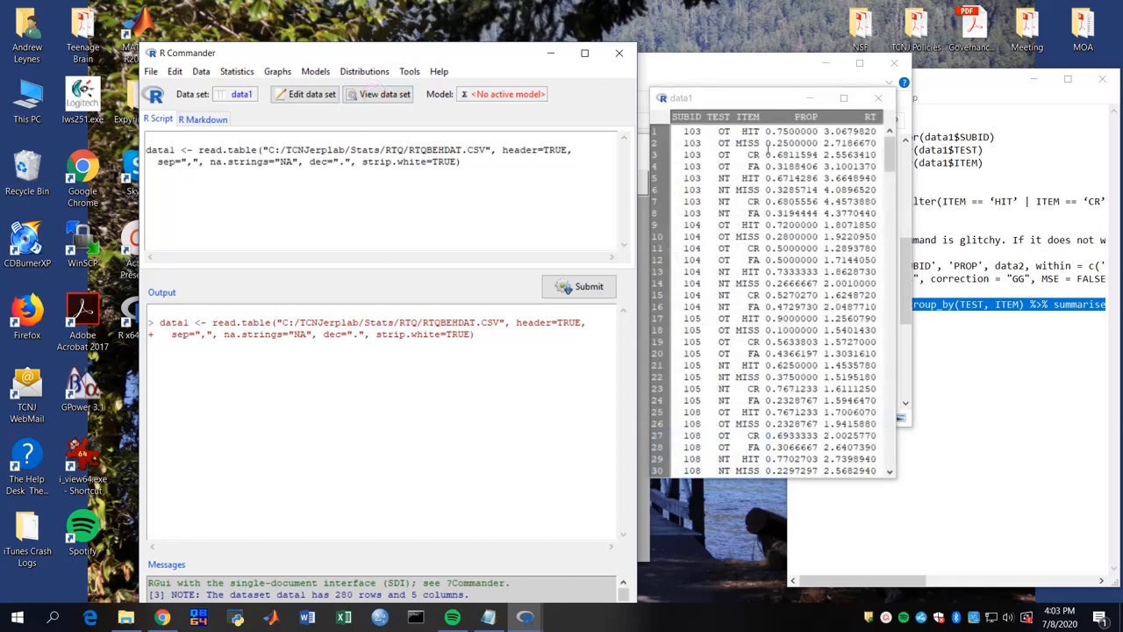
mouse_move(888, 163)
left_mouse_down()
mouse_move(897, 312)
mouse_move(890, 147)
left_mouse_up()
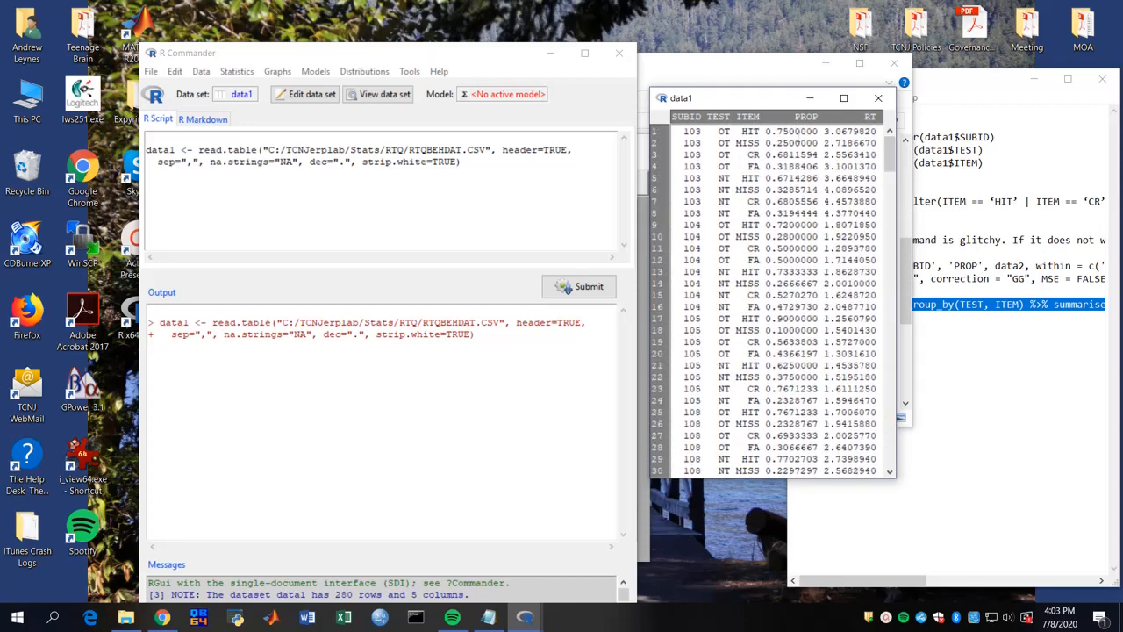
left_click(878, 97)
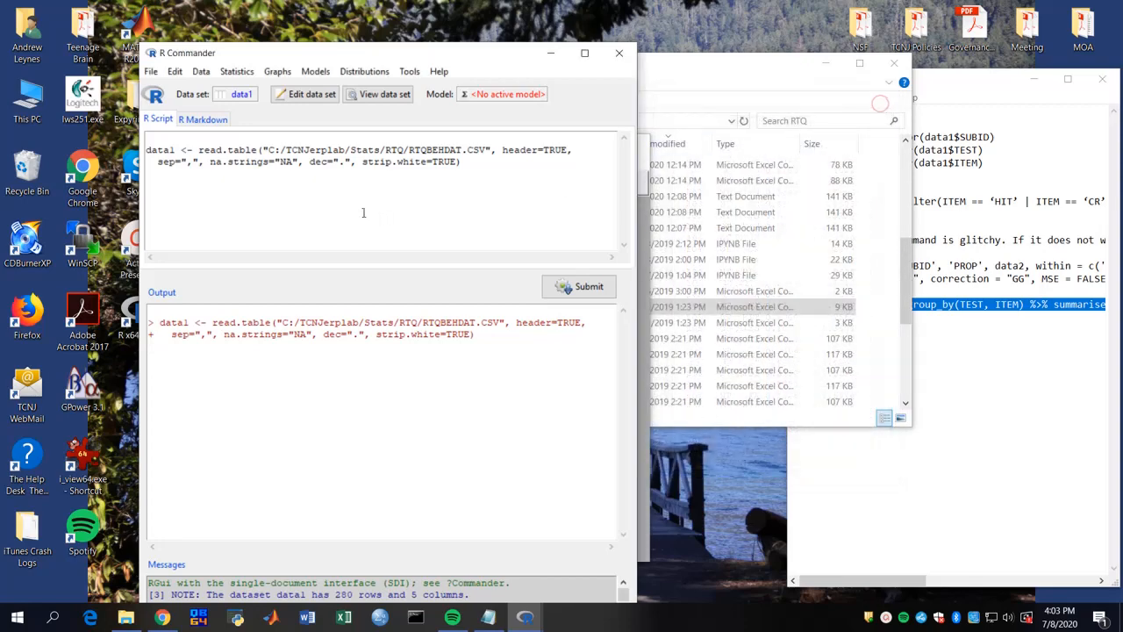
Add the line data1 to the R script and run it to print the whole data set
type("data1")
key("Home")
key("shift+Down")
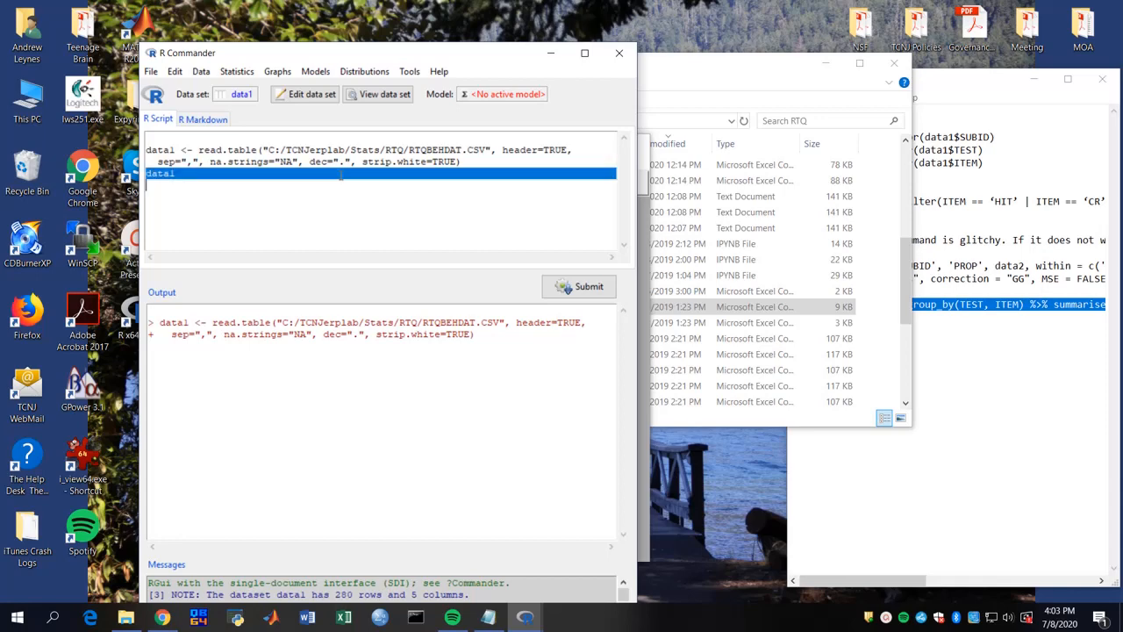
key("ctrl+r")
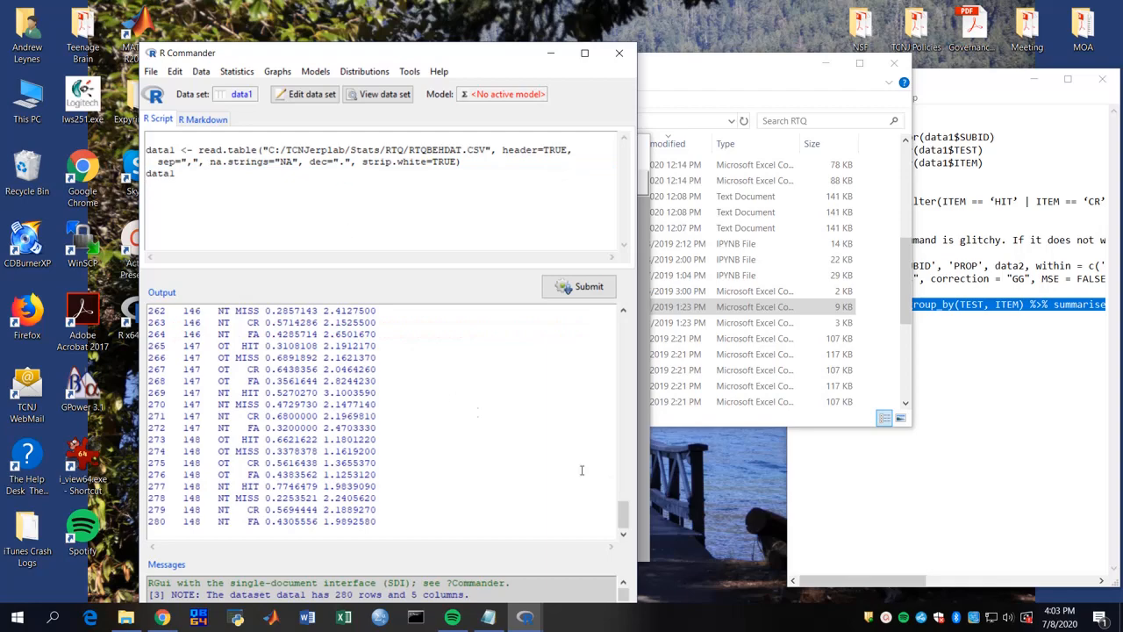
left_click_drag(624, 514, 640, 535)
Add str(data1) to the R script and run it to show the data structure
left_click(195, 217)
type("str(data1)")
key("shift+Down")
key("ctrl+r")
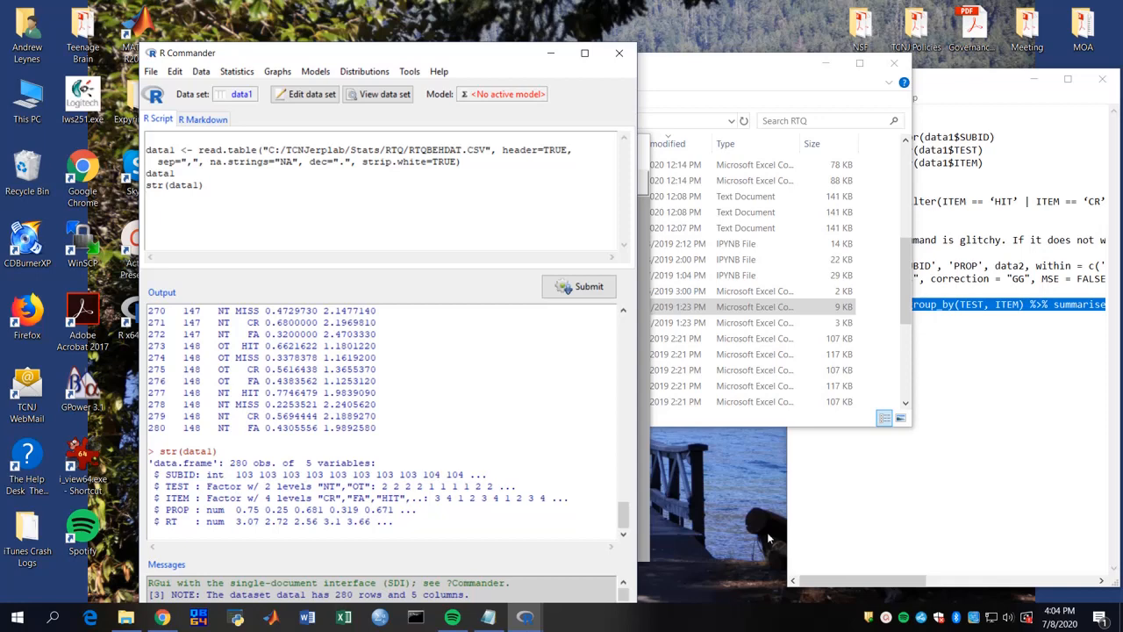
Copy the three as.factor lines for SUBID, TEST and ITEM plus str(data1) from the Notepad notes into the R script
left_click(804, 515)
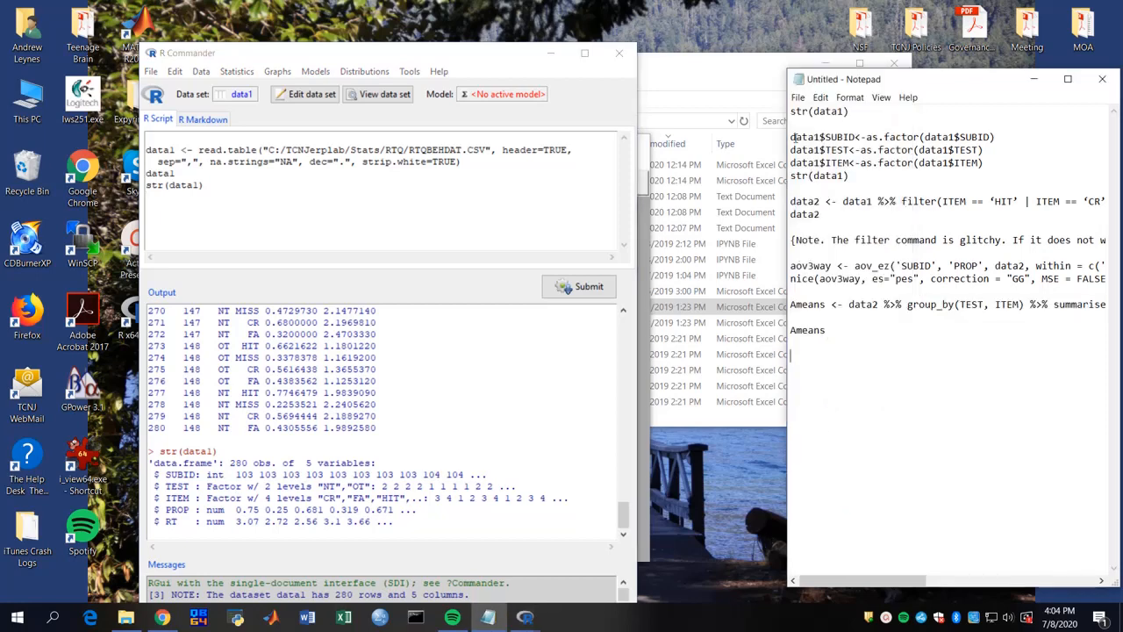
left_click_drag(790, 138, 850, 176)
key("ctrl+c")
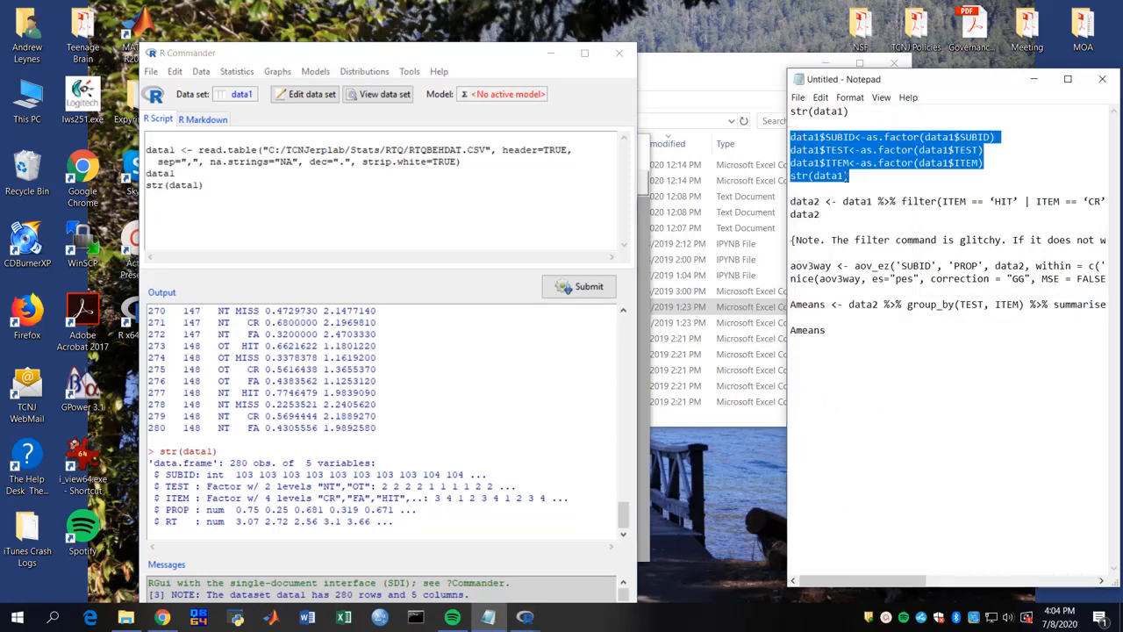
left_click(236, 206)
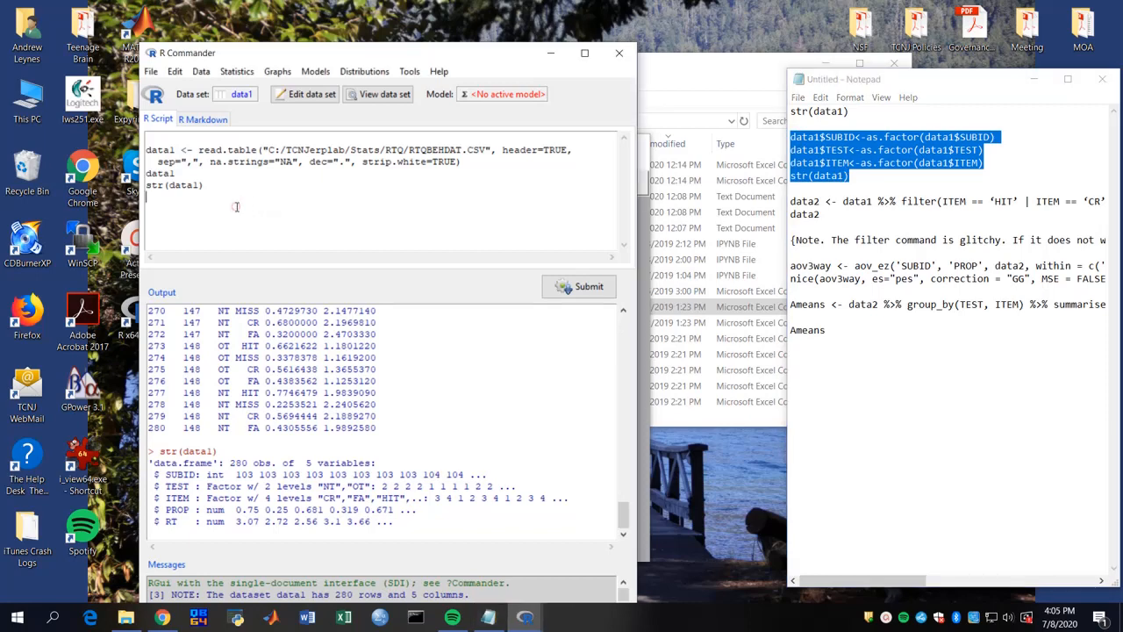
key("ctrl+v")
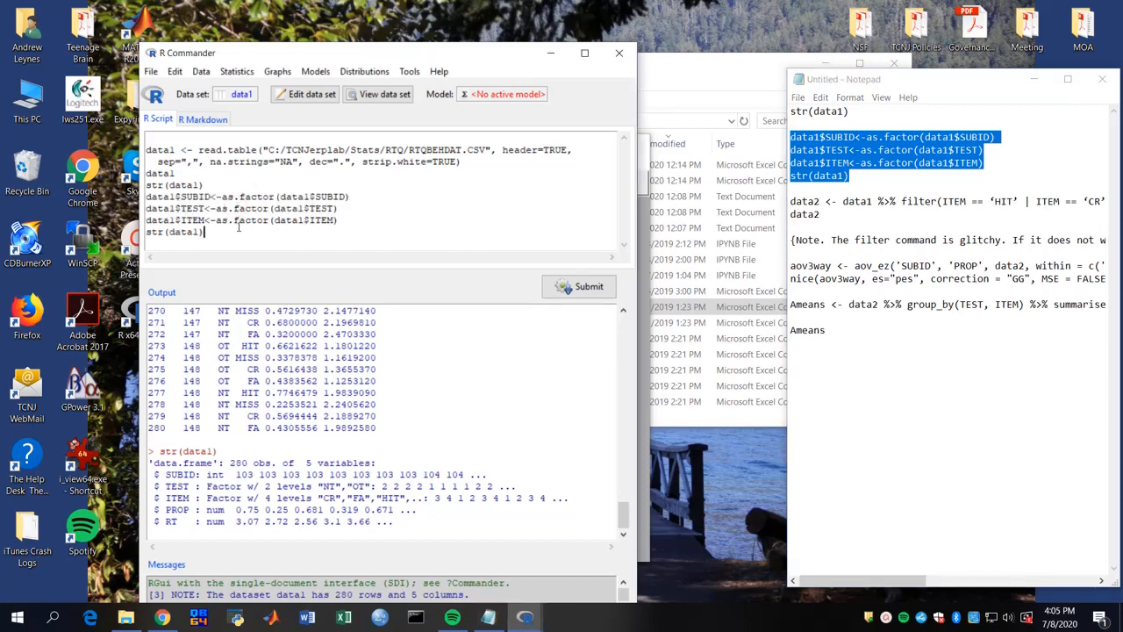
Run the as.factor conversions of data1's SUBID, TEST and ITEM together with the str(data1) line below them
left_click_drag(147, 197, 175, 197)
left_click_drag(180, 196, 212, 197)
left_click_drag(210, 196, 223, 197)
left_click_drag(226, 197, 347, 197)
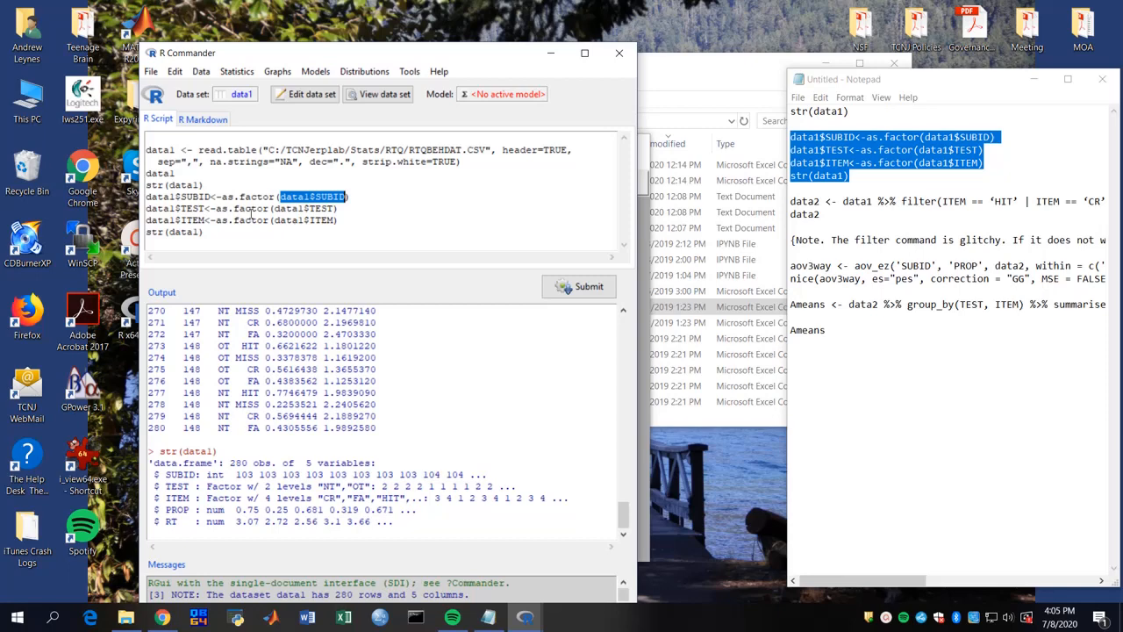
left_click(230, 230)
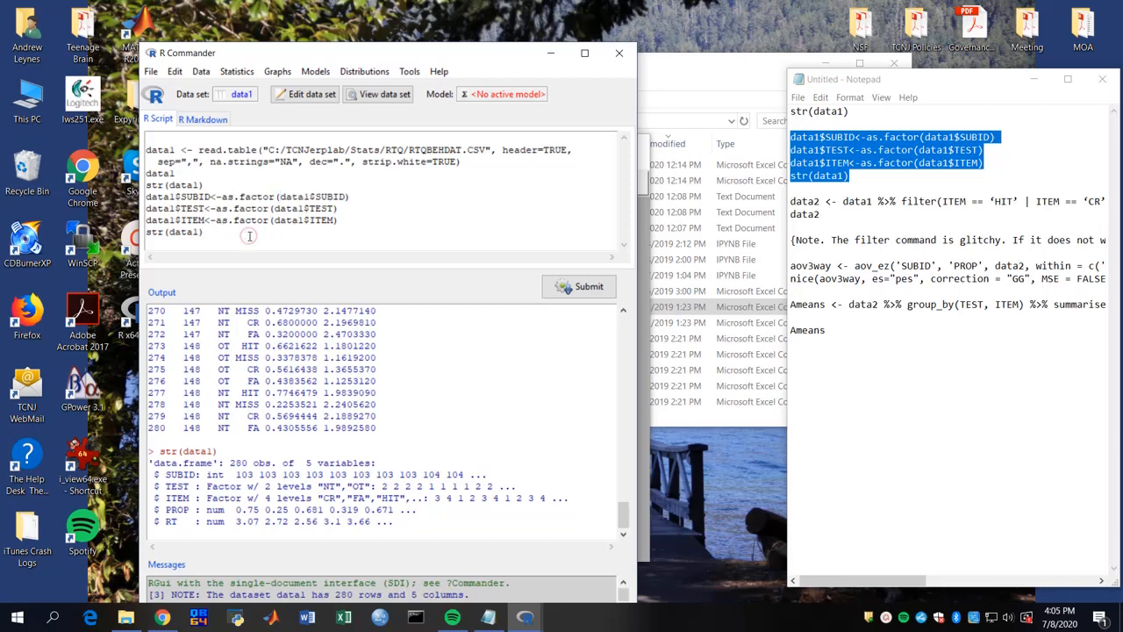
left_click_drag(146, 196, 205, 231)
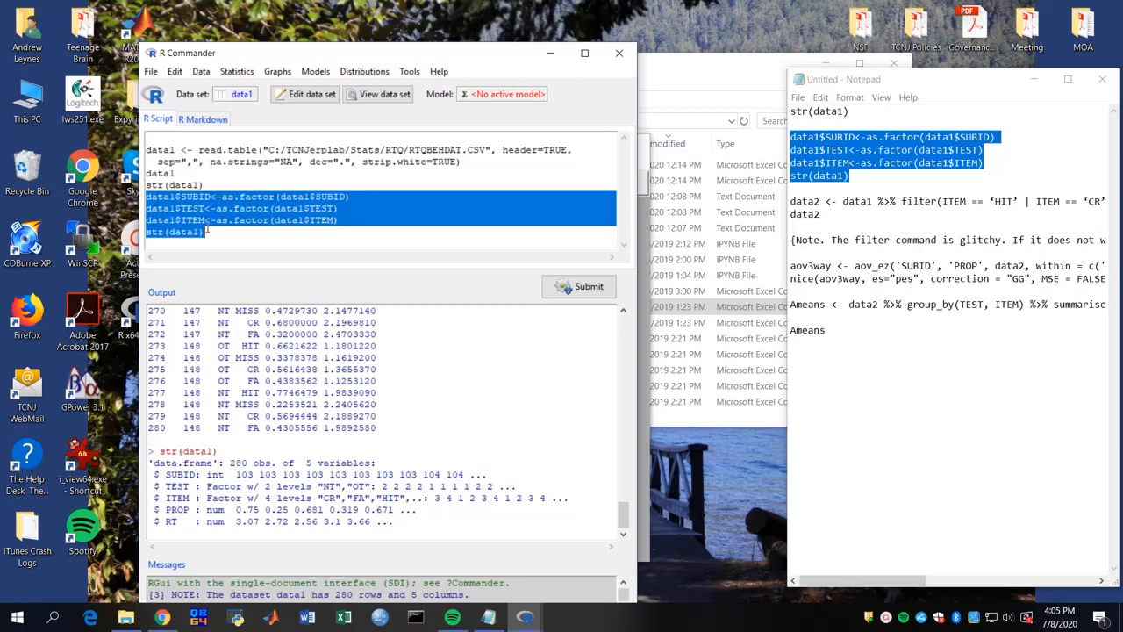
key("ctrl+r")
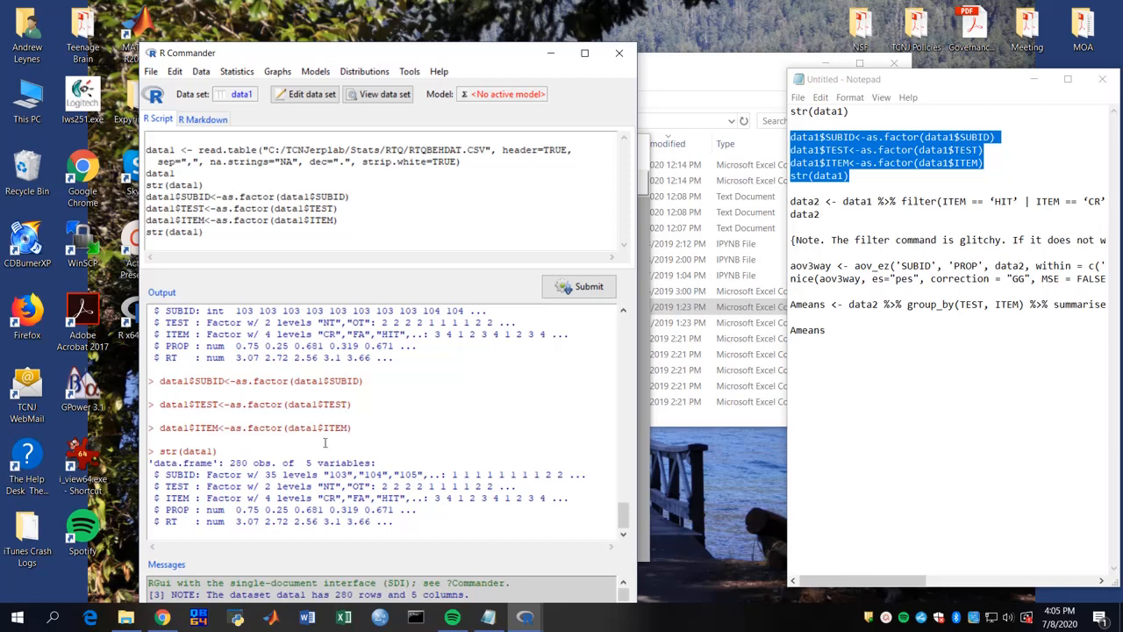
View the factor-converted data1 data set in its own window, then close the viewer
left_click(386, 94)
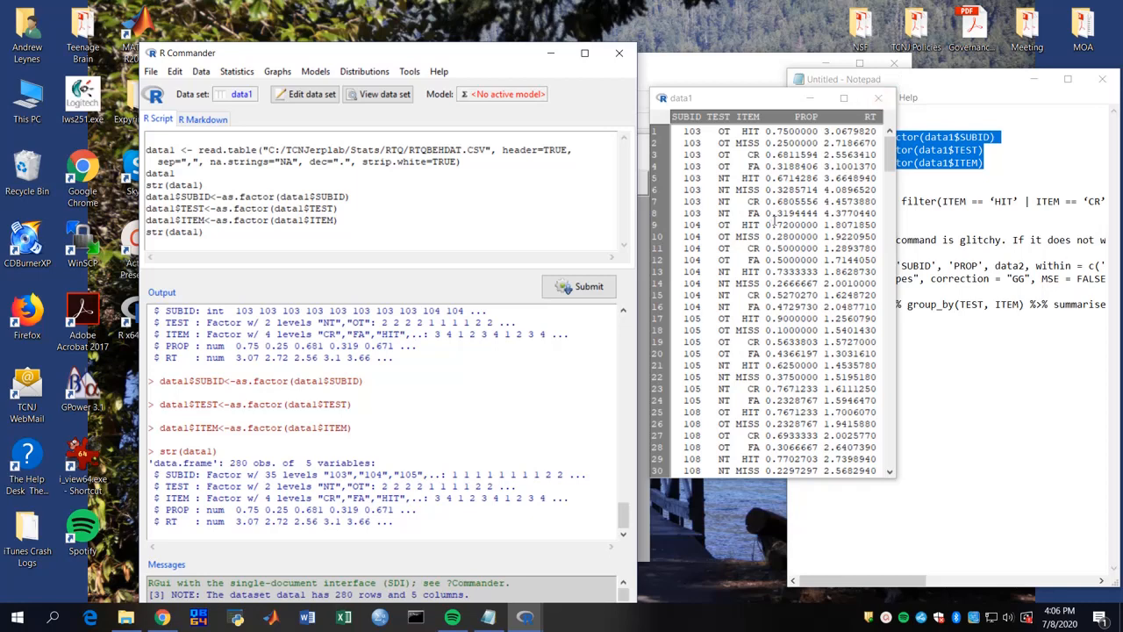
left_click(881, 100)
Copy the line that filters data1 into data2 for ITEM HIT or CR, plus the data2 line, from Notepad into the R script
left_click(851, 220)
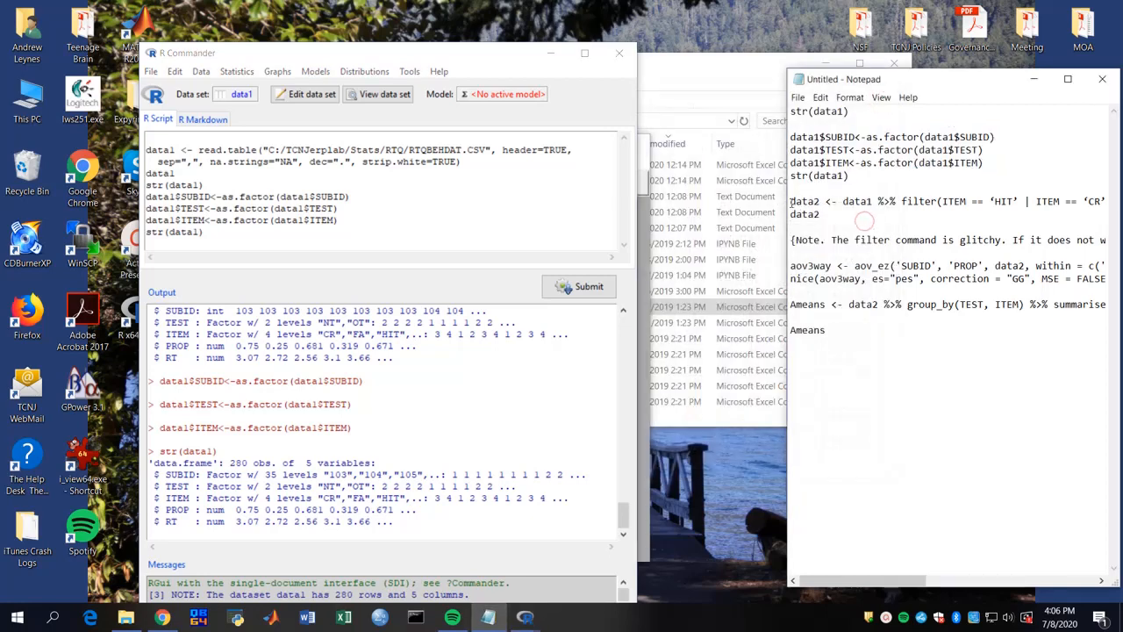
key("shift+Up")
key("shift+Up")
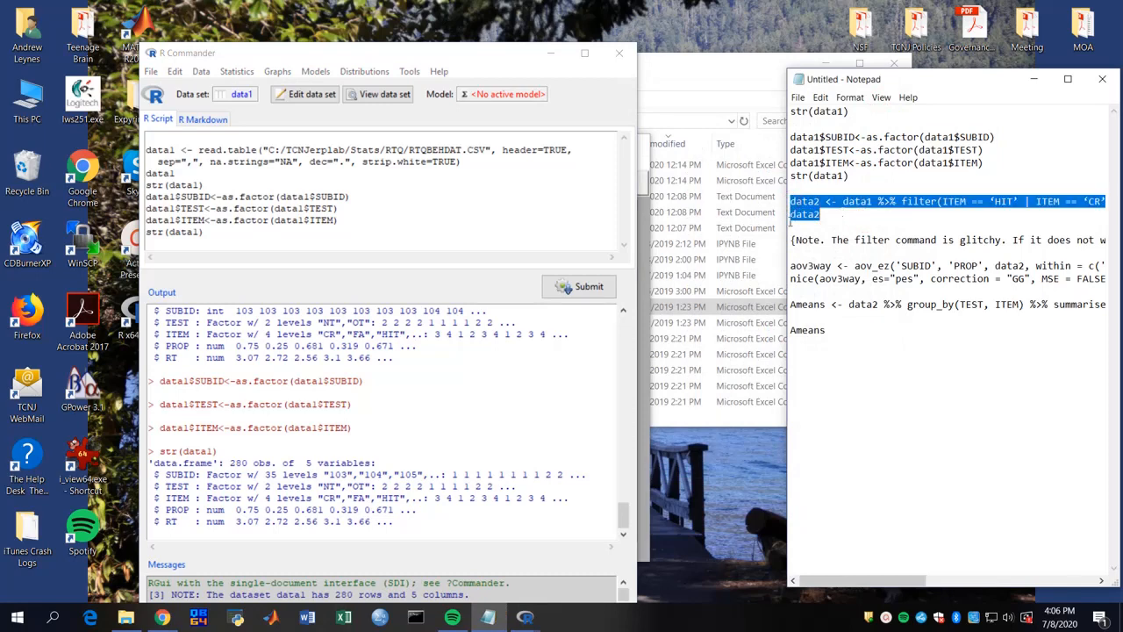
left_click(330, 238)
type("data2 <- data1 %>% filter(ITEM == ‘HIT’ | ITEM == ‘CR’) data2")
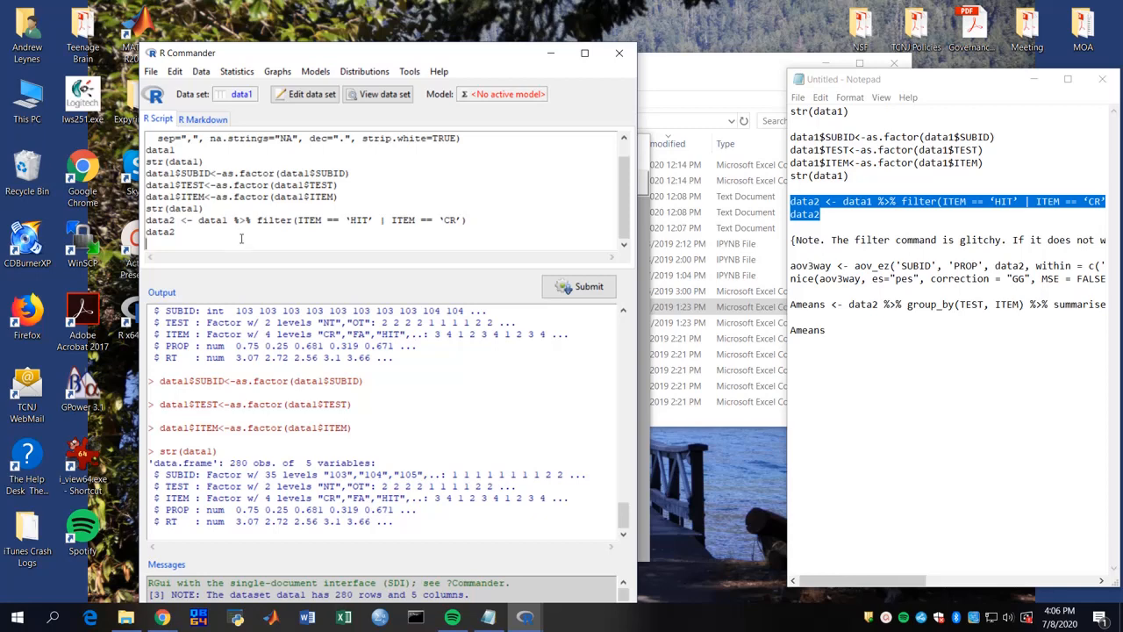
Try to run the data2 filter line and the data2 print line with the curly quotes as pasted
left_click_drag(146, 220, 175, 220)
left_click_drag(181, 220, 327, 220)
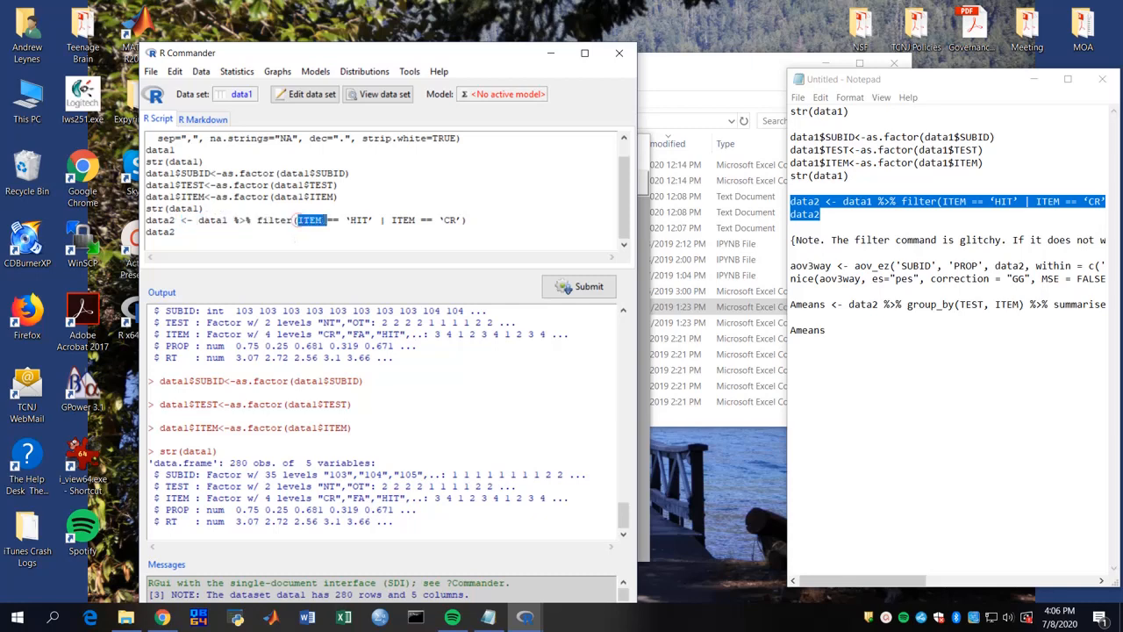
double_click(353, 220)
left_click_drag(393, 221, 464, 220)
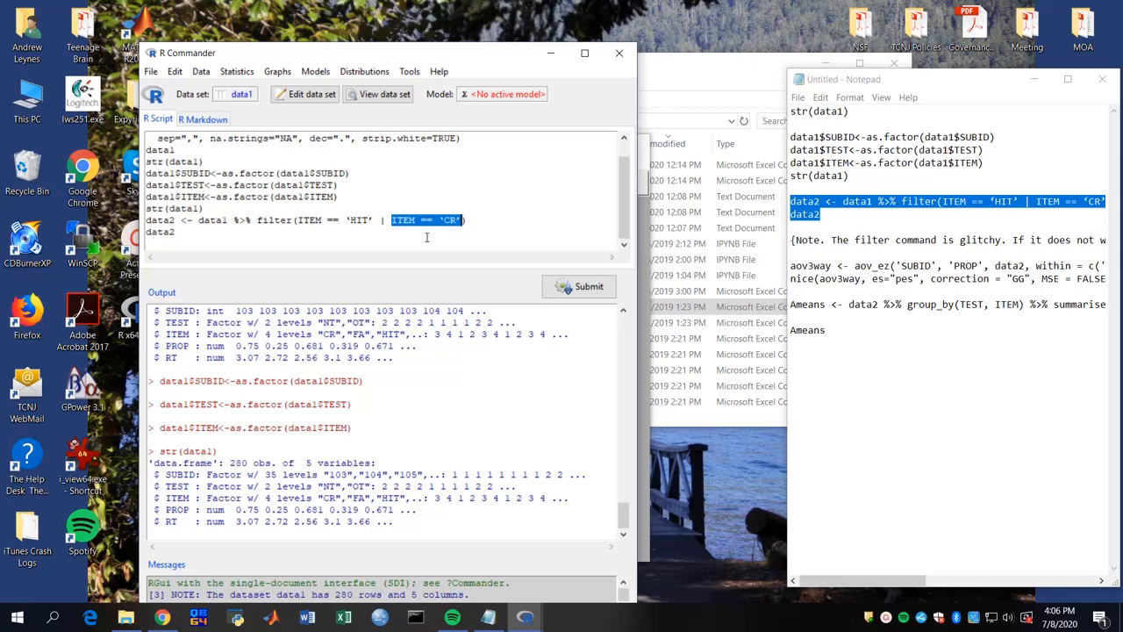
left_click_drag(145, 233, 190, 234)
left_click(191, 234)
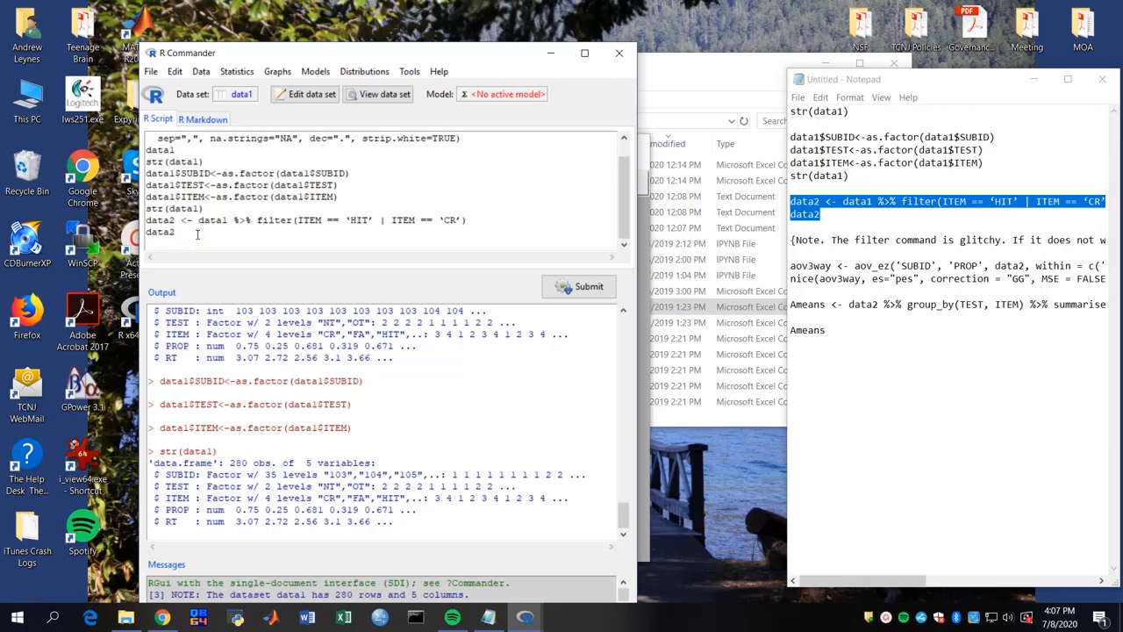
left_click_drag(146, 221, 179, 231)
key("ctrl+r")
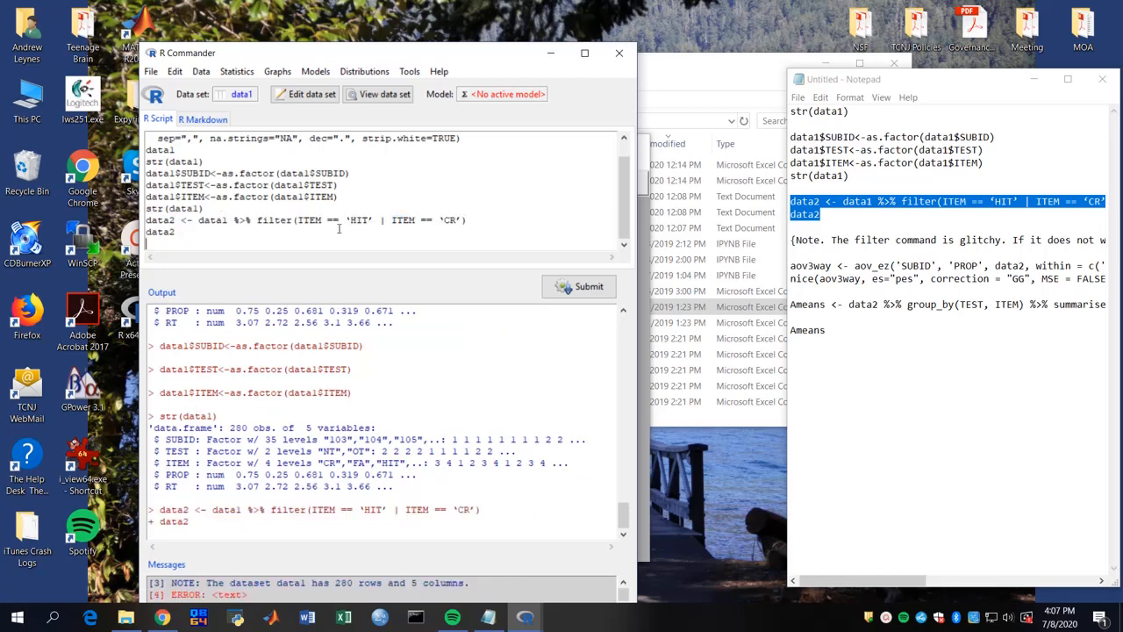
Replace the curly quotes around HIT and CR with straight double quotes in the filter line, and run both data2 lines
left_click(354, 222)
key("BackSpace")
type("\"")
key("Right")
key("Delete")
type("\"")
key("BackSpace")
type("\"")
left_click_drag(148, 220, 177, 232)
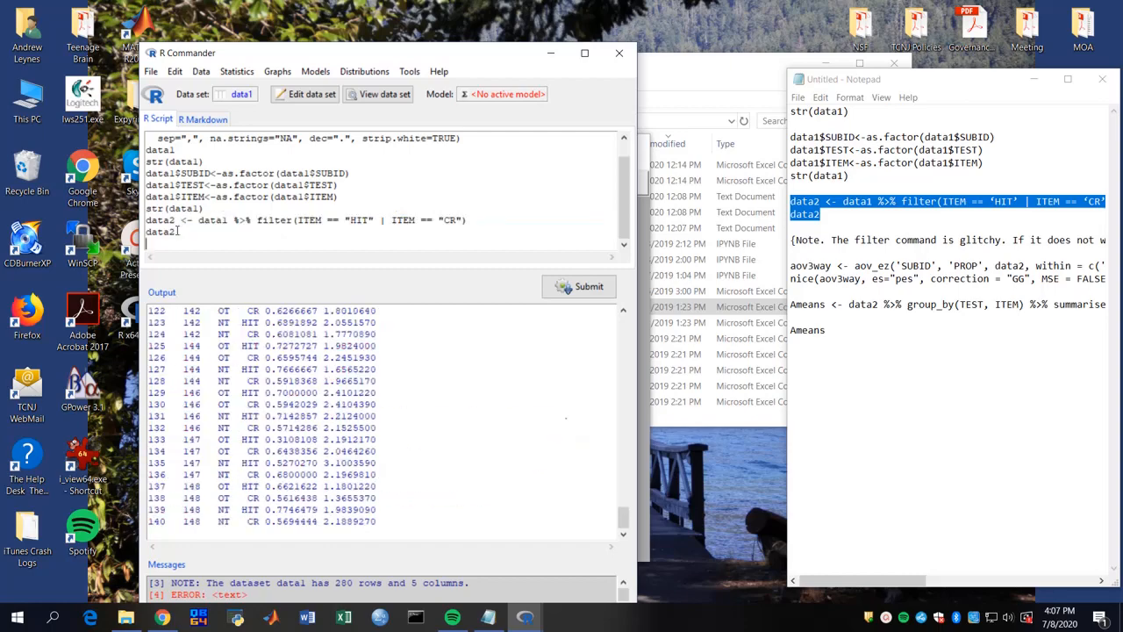
Compare the ITEM values in the printed data1 listing with those in the filtered data2 listing
left_click_drag(622, 518, 618, 327)
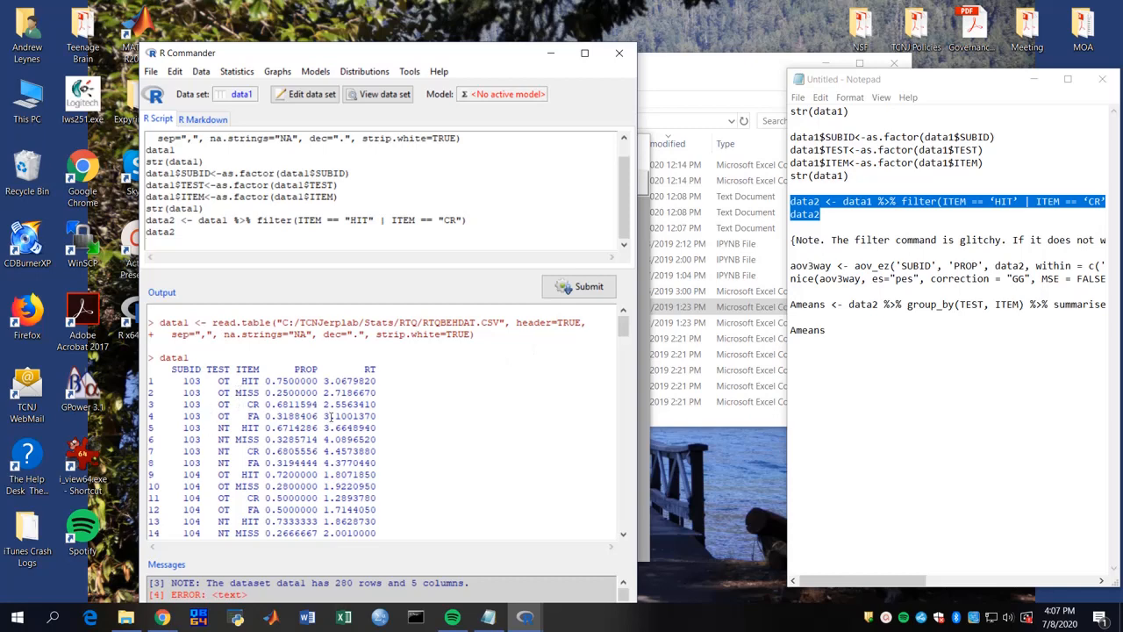
left_click_drag(623, 326, 632, 470)
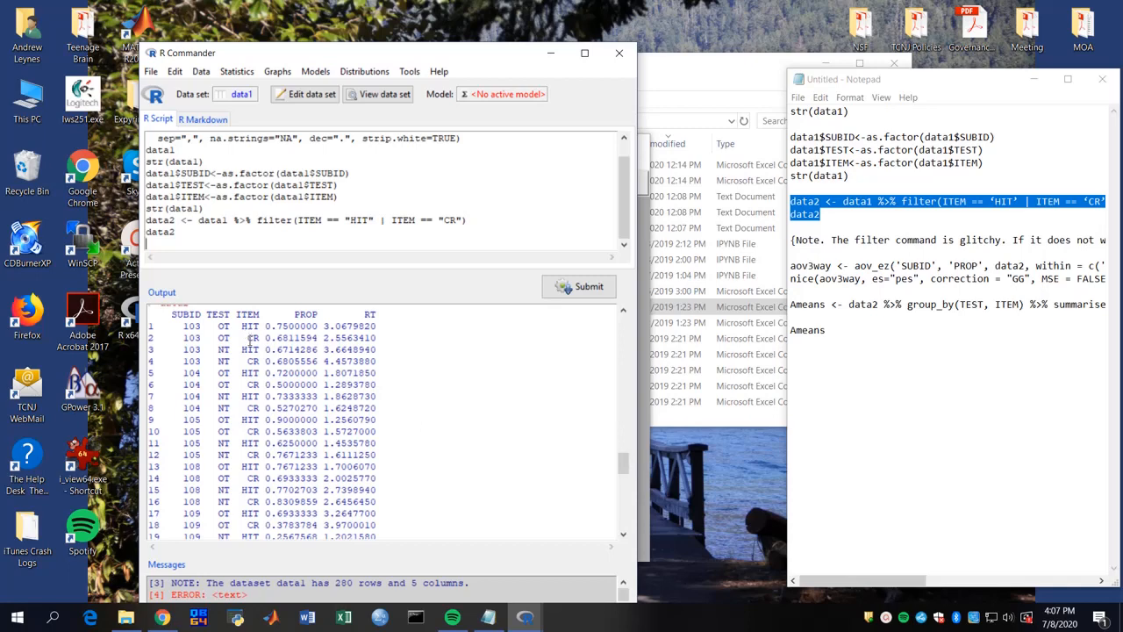
scroll(281, 457, "down", 7)
scroll(291, 494, "down", 20)
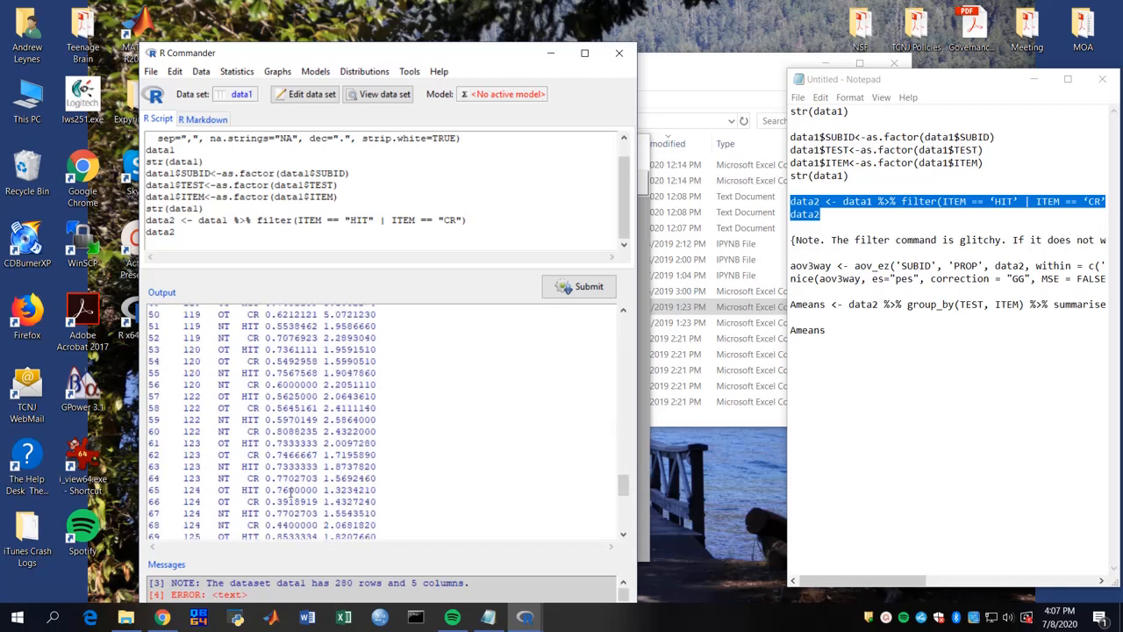
scroll(291, 494, "down", 5)
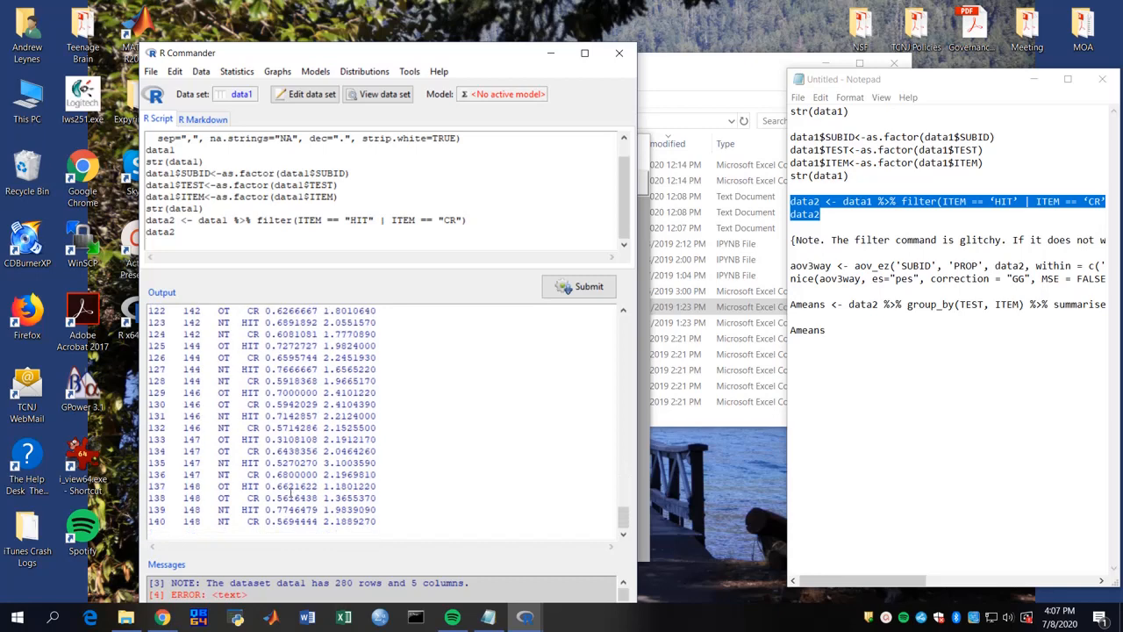
Copy the aov3way aov_ez line and the nice(aov3way, es="pes", correction = "GG", MSE = FALSE) line from Notepad into the R script
left_click(892, 455)
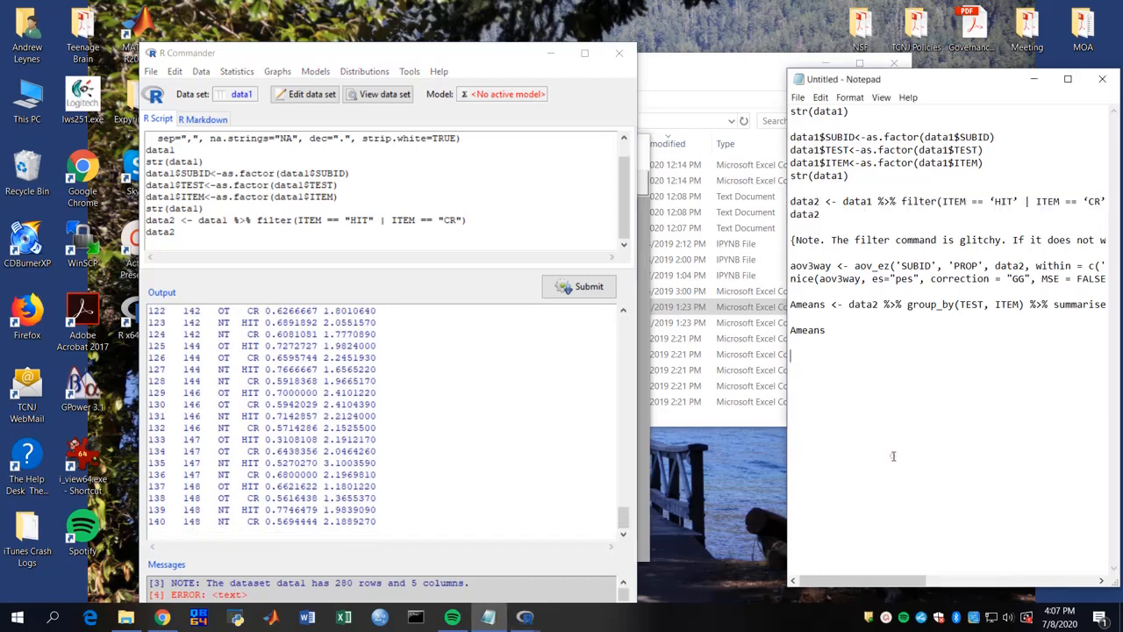
left_click_drag(884, 279, 1107, 289)
left_click(889, 362)
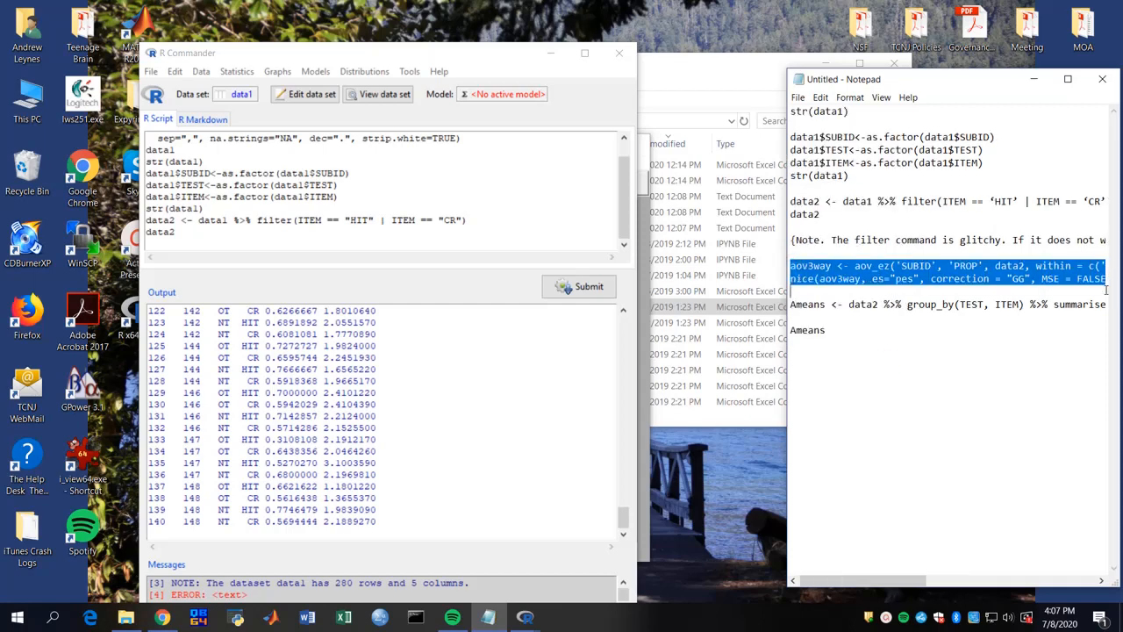
left_click(1108, 290)
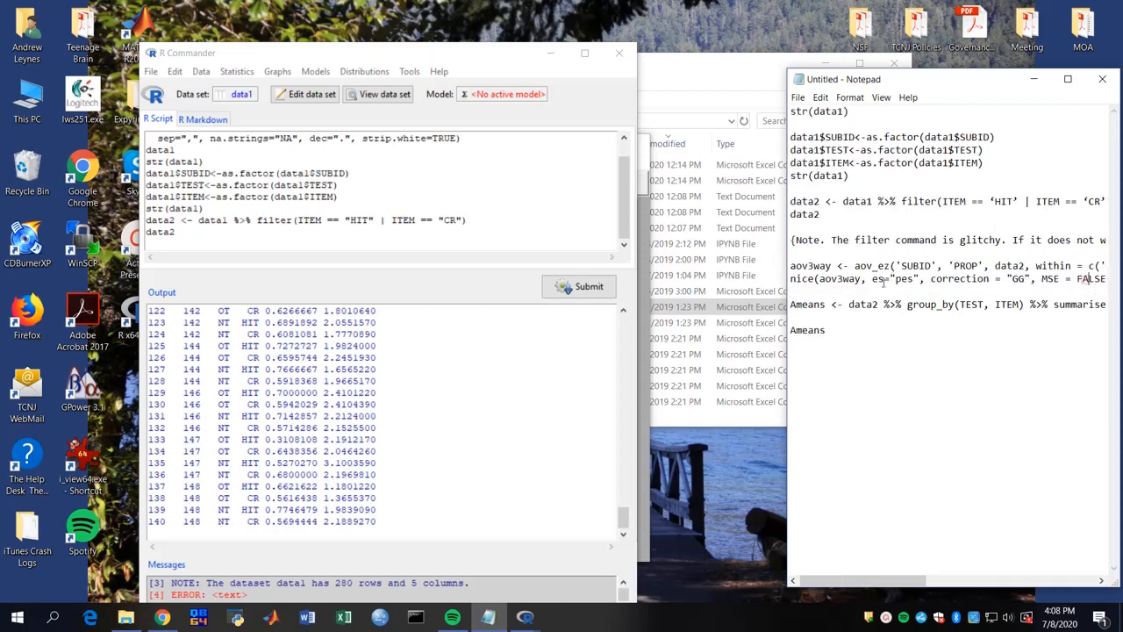
left_click_drag(791, 265, 1028, 294)
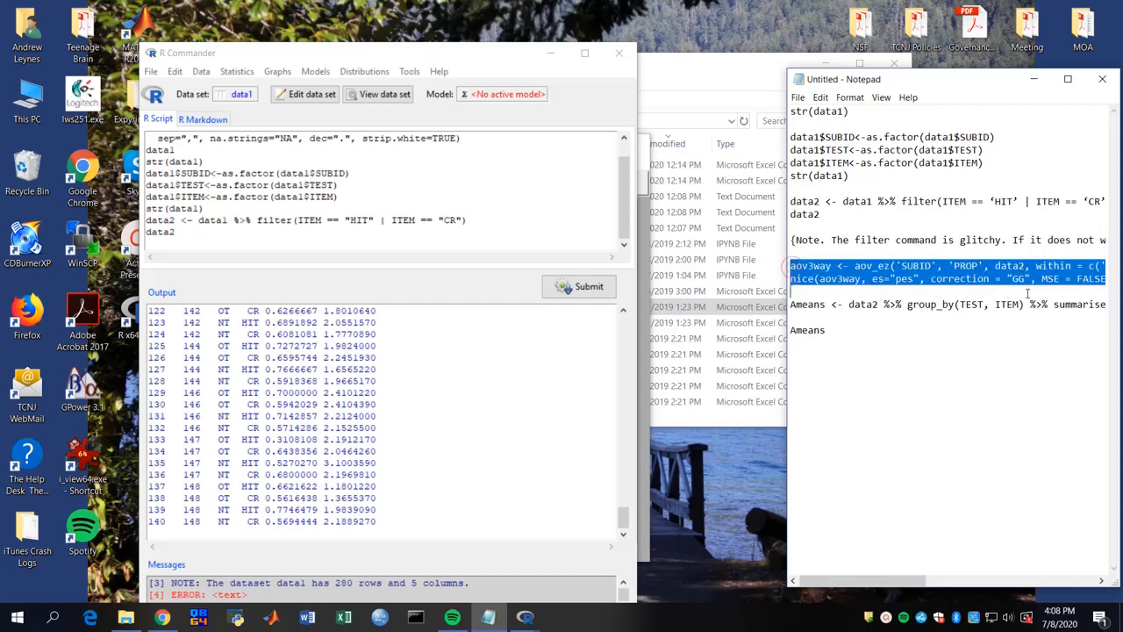
left_click(197, 243)
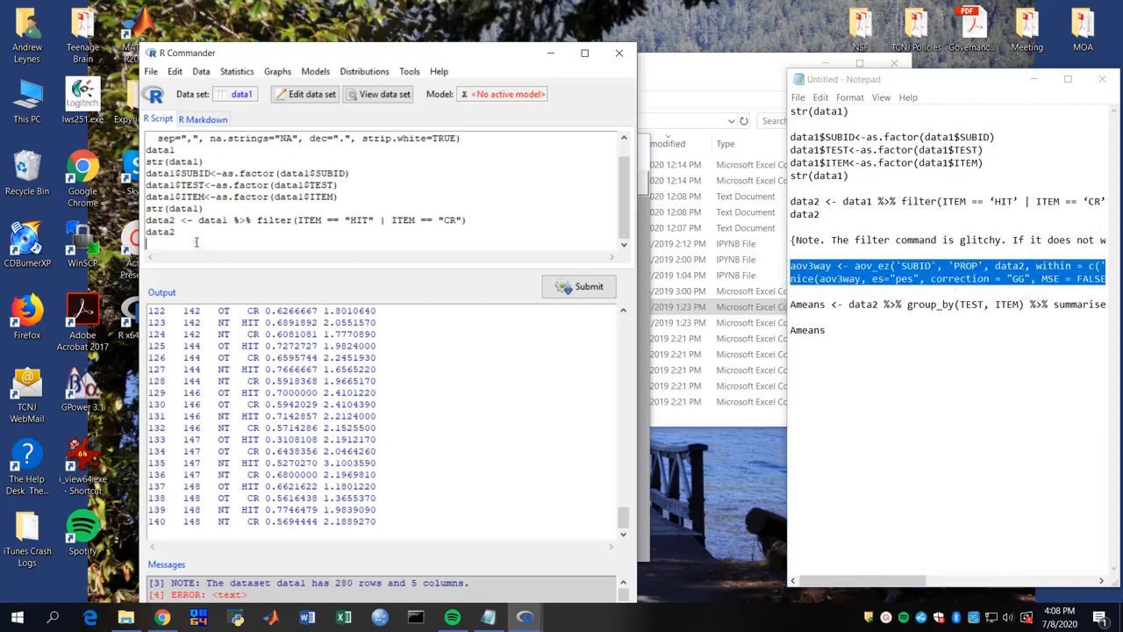
type("aov3way <- aov_ez('SUBID', 'PROP', data2, within = c('TEST','ITEM'))")
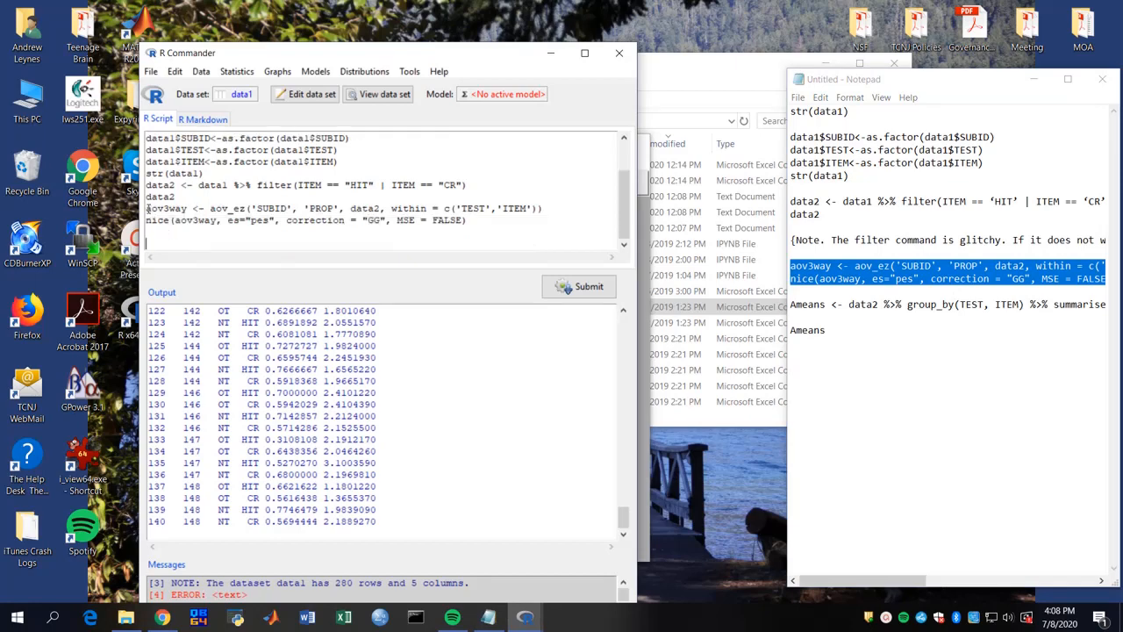
Examine the aov_ez call's subject, dependent variable, data set and within-subject arguments against the data2 column headings
left_click_drag(147, 209, 187, 208)
key("Left")
key("Left")
key("Right")
key("Left")
key("Left")
key("Left")
key("Left")
key("Right")
key("Right")
key("Right")
key("Right")
key("Right")
key("Right")
key("Right")
key("Right")
key("Right")
key("Right")
key("Right")
key("Right")
key("Right")
key("Right")
left_click_drag(251, 209, 291, 209)
left_click_drag(303, 208, 338, 208)
left_click_drag(625, 517, 647, 470)
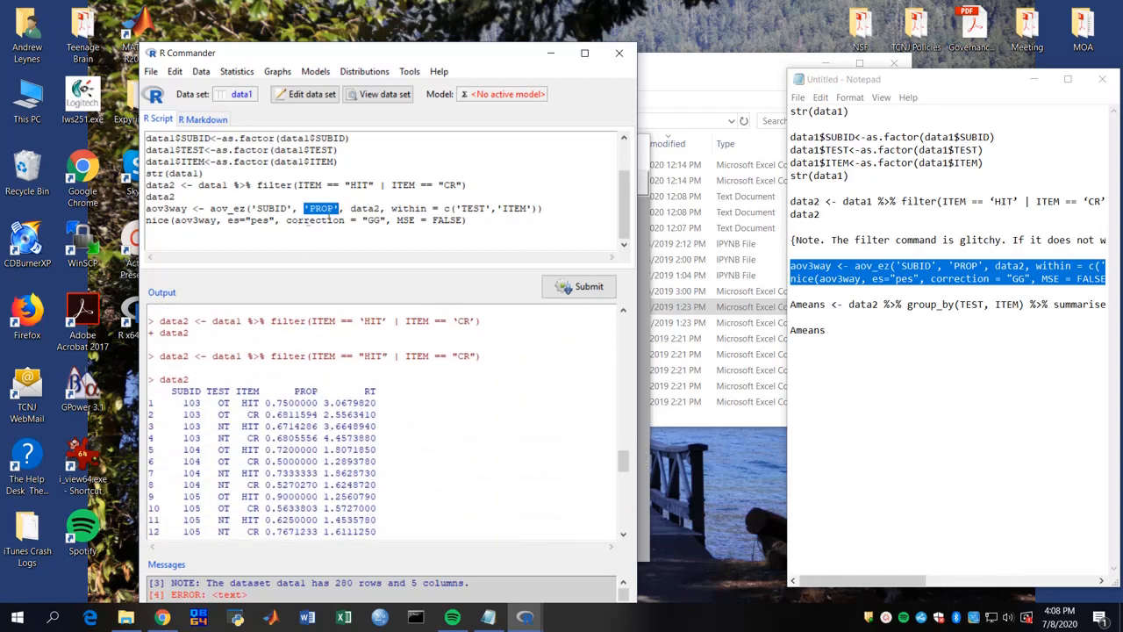
left_click_drag(351, 212, 381, 210)
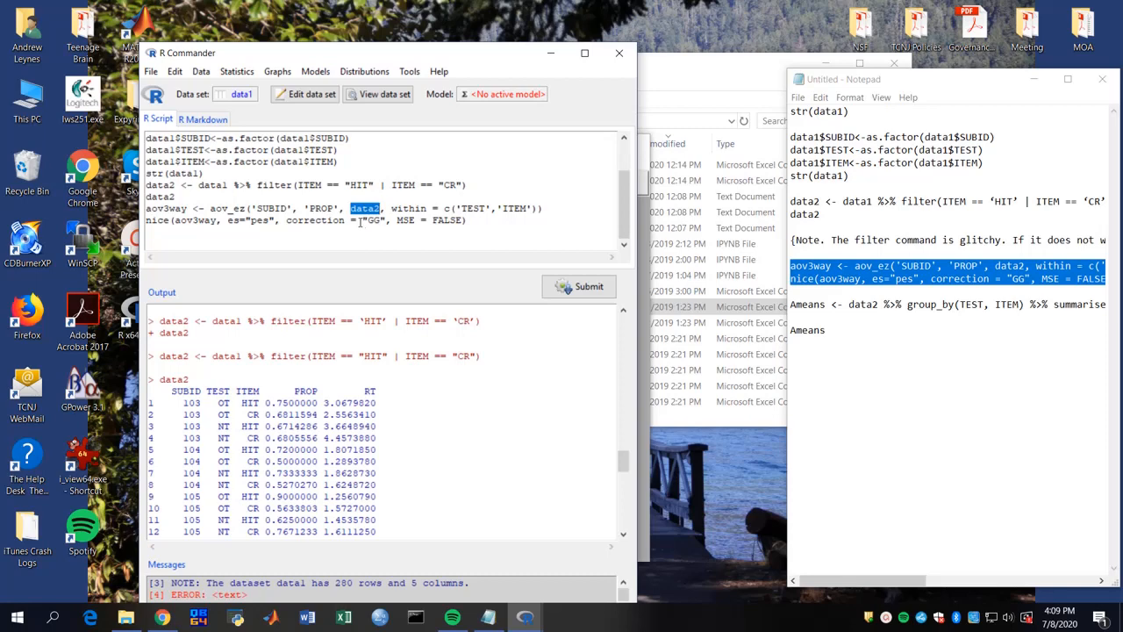
left_click_drag(391, 209, 446, 209)
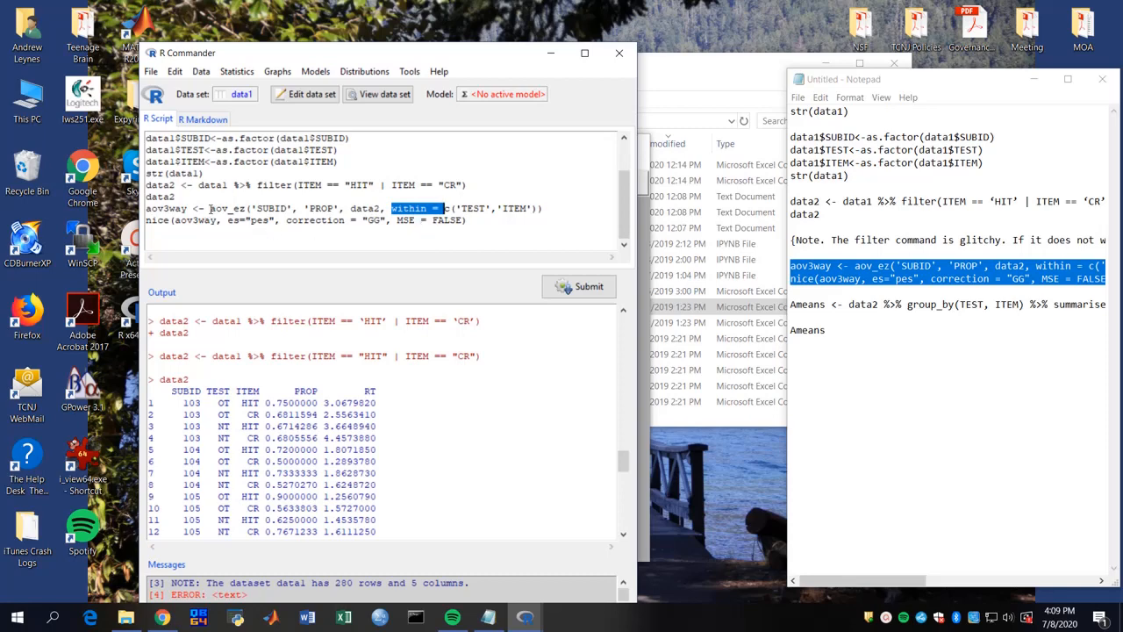
left_click_drag(210, 208, 244, 209)
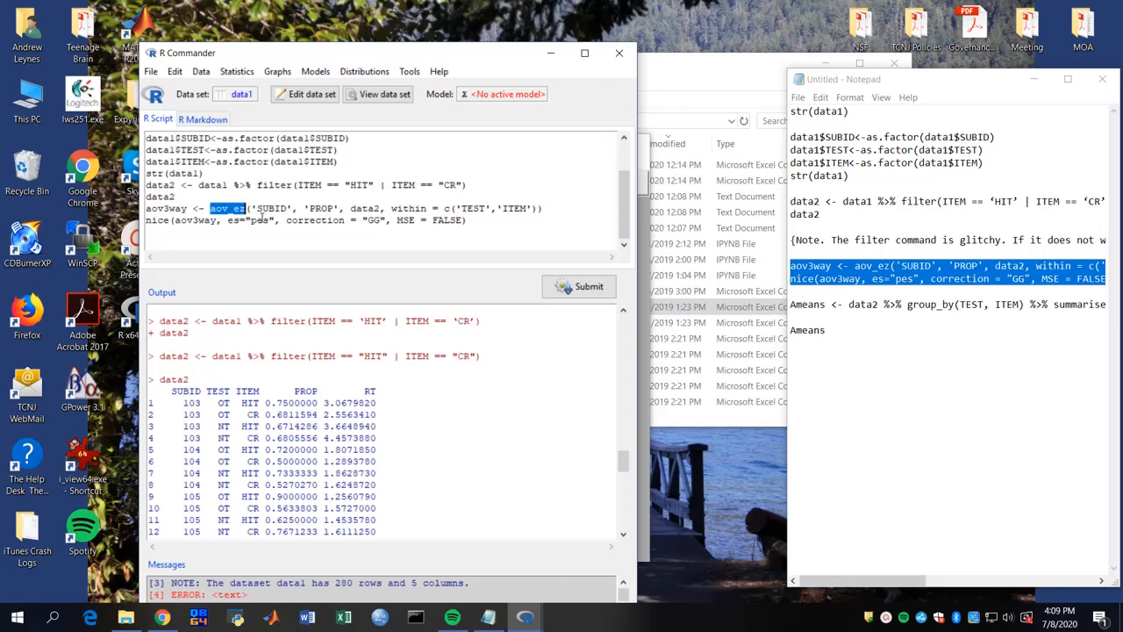
Examine the nice call's aov3way, effect size, GG correction and MSE arguments in the R script
double_click(154, 220)
left_click_drag(174, 220, 216, 222)
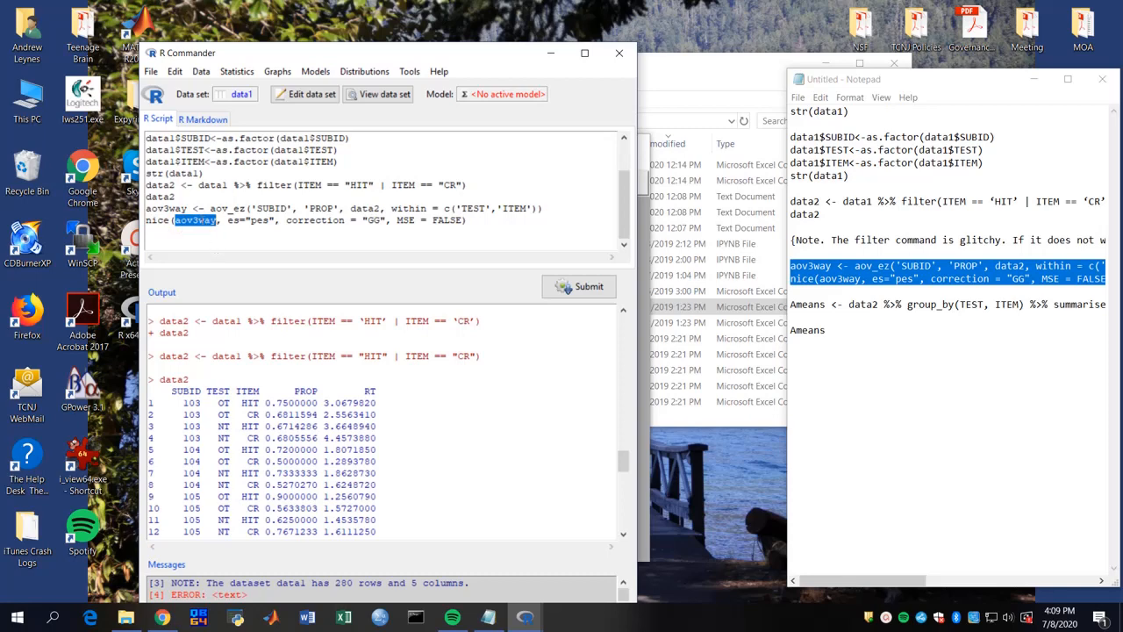
double_click(234, 220)
left_click(256, 252)
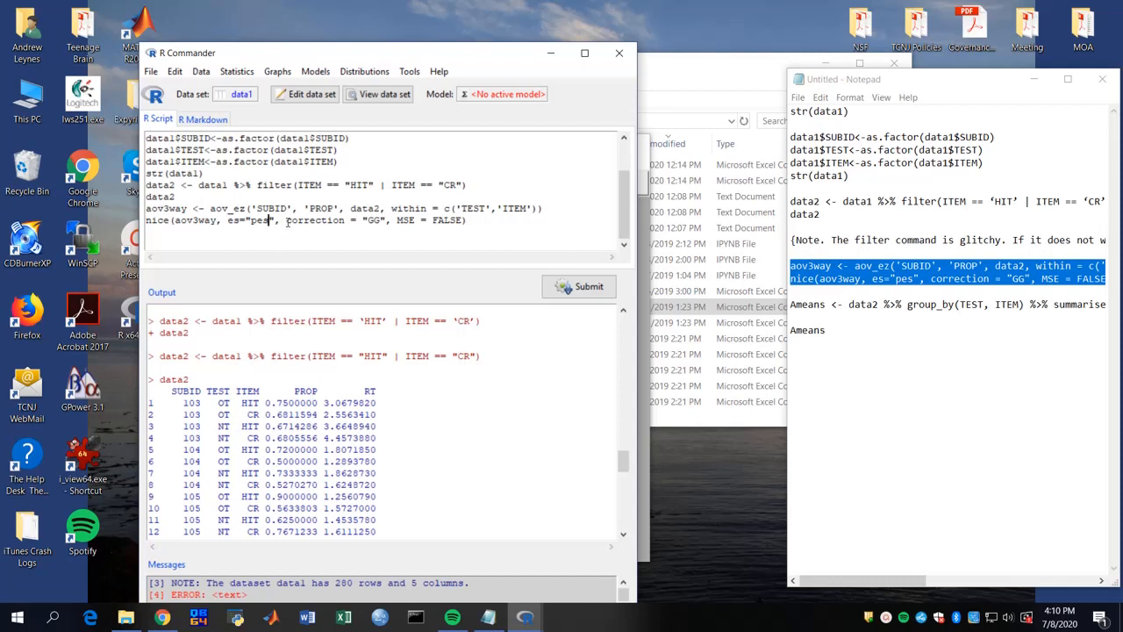
left_click_drag(287, 222, 386, 221)
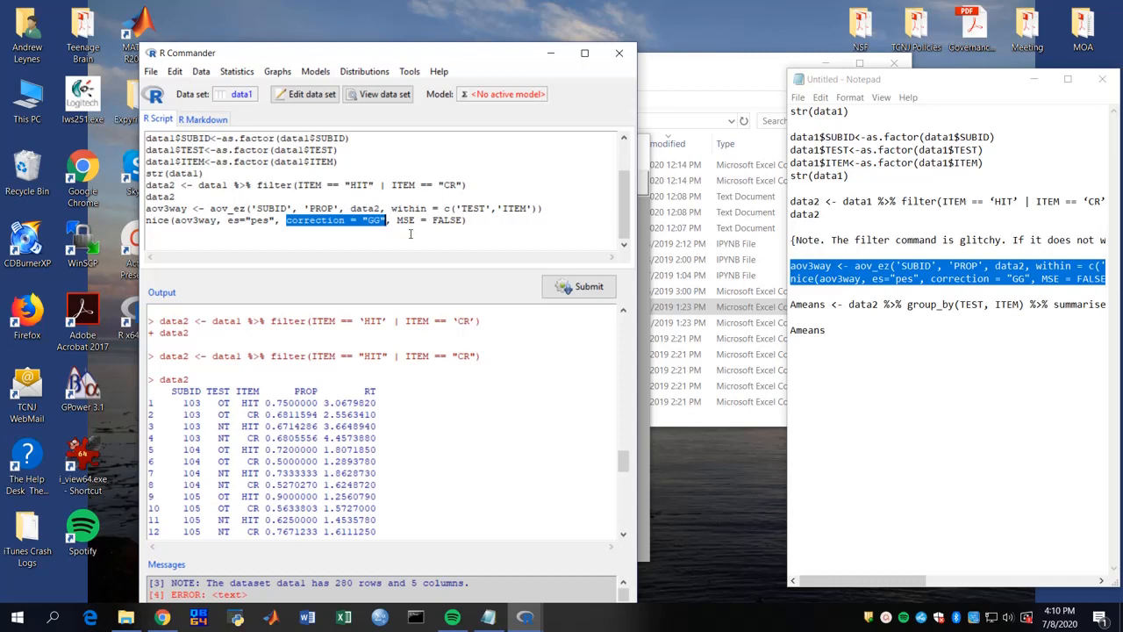
left_click_drag(397, 220, 461, 224)
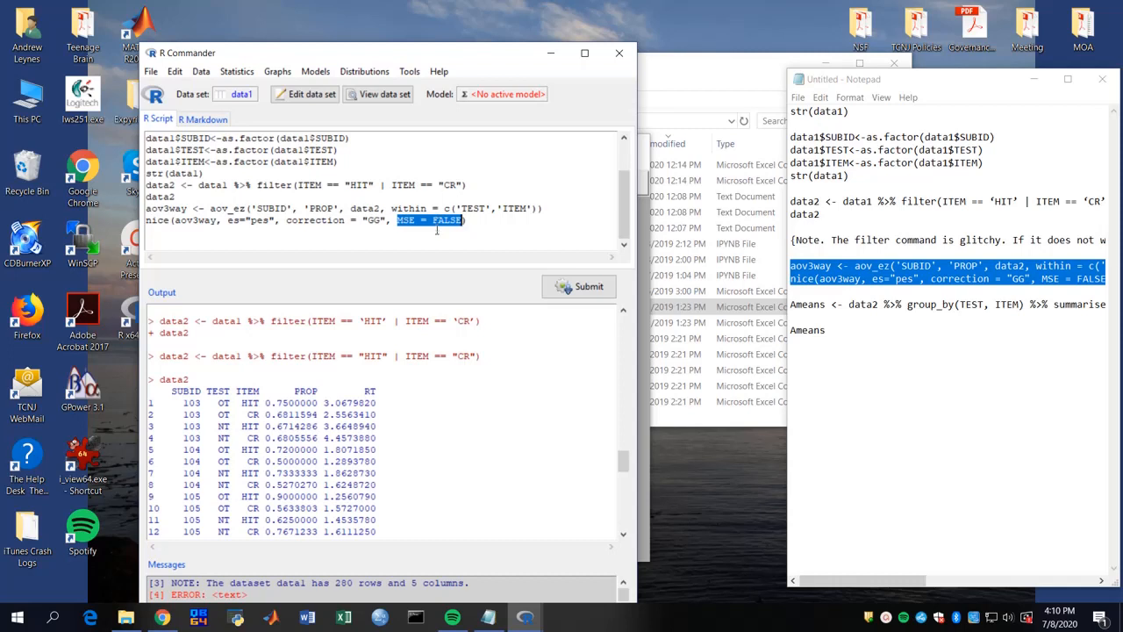
Run the aov3way aov_ez line and the nice(aov3way, ...) line from the R script
left_click(474, 230)
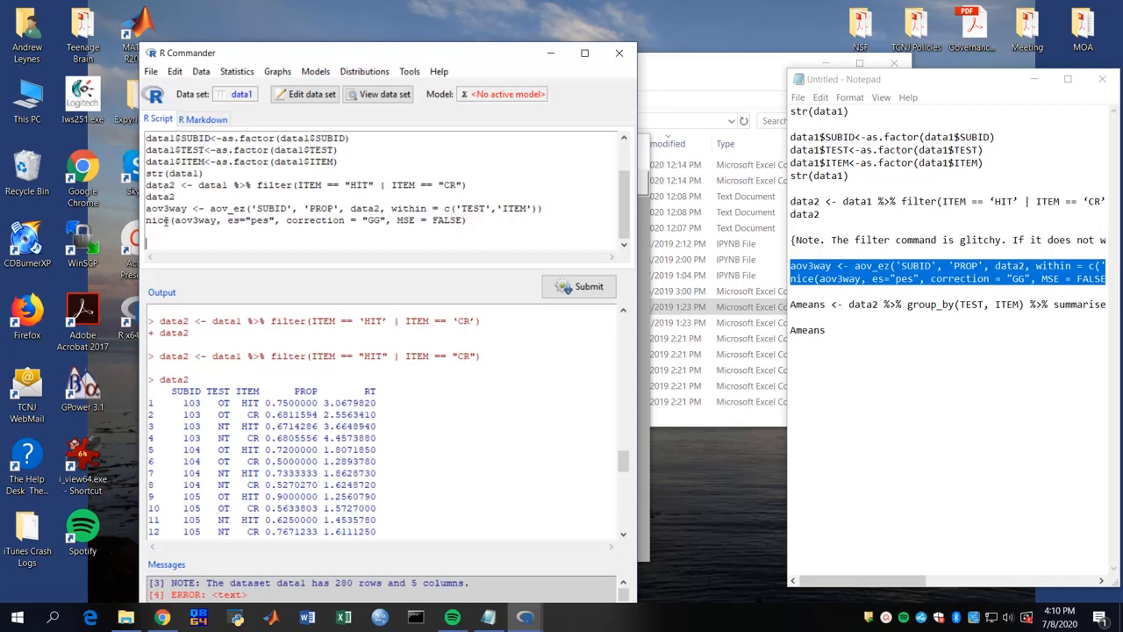
left_click_drag(146, 208, 483, 217)
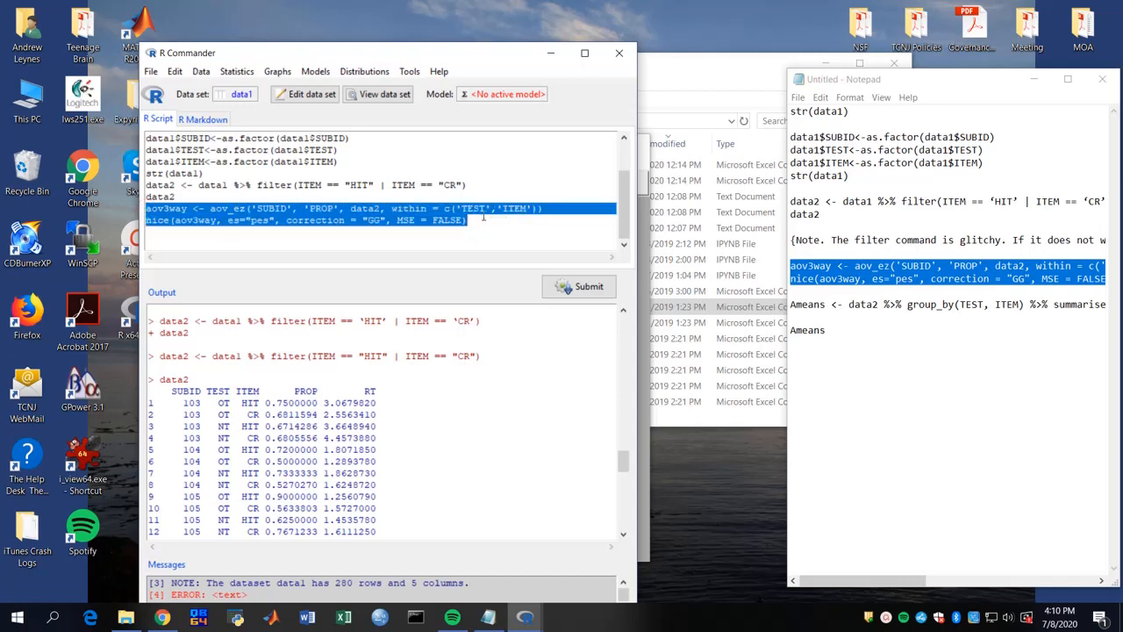
key("ctrl+r")
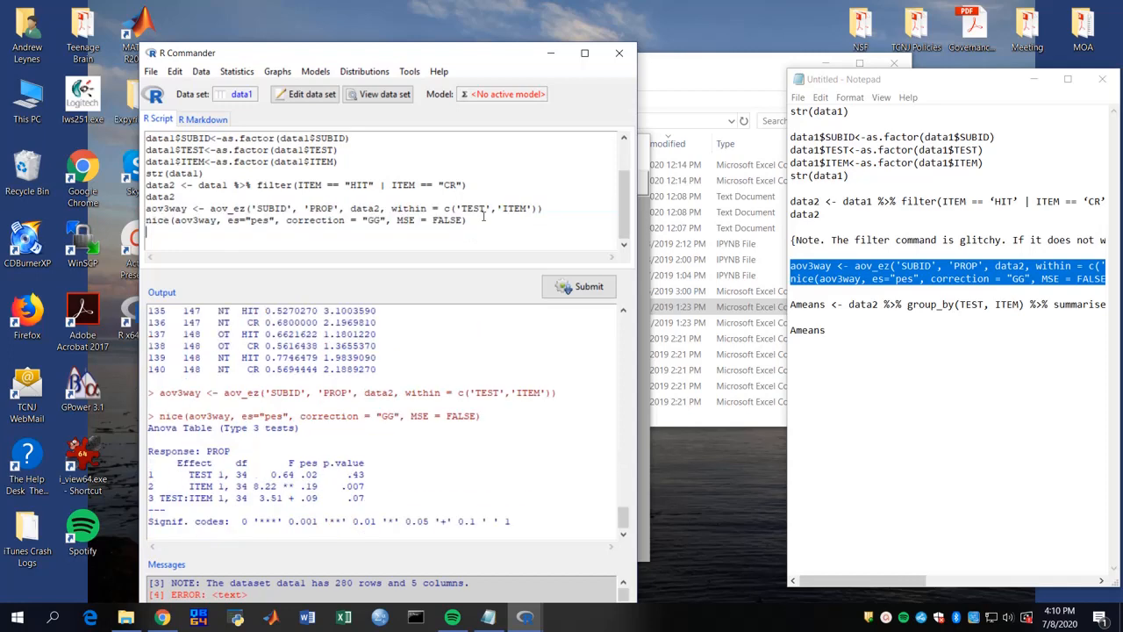
Examine the TEST, ITEM and TEST:ITEM rows of the ANOVA table for their F, effect size and p values
left_click_drag(189, 474, 296, 475)
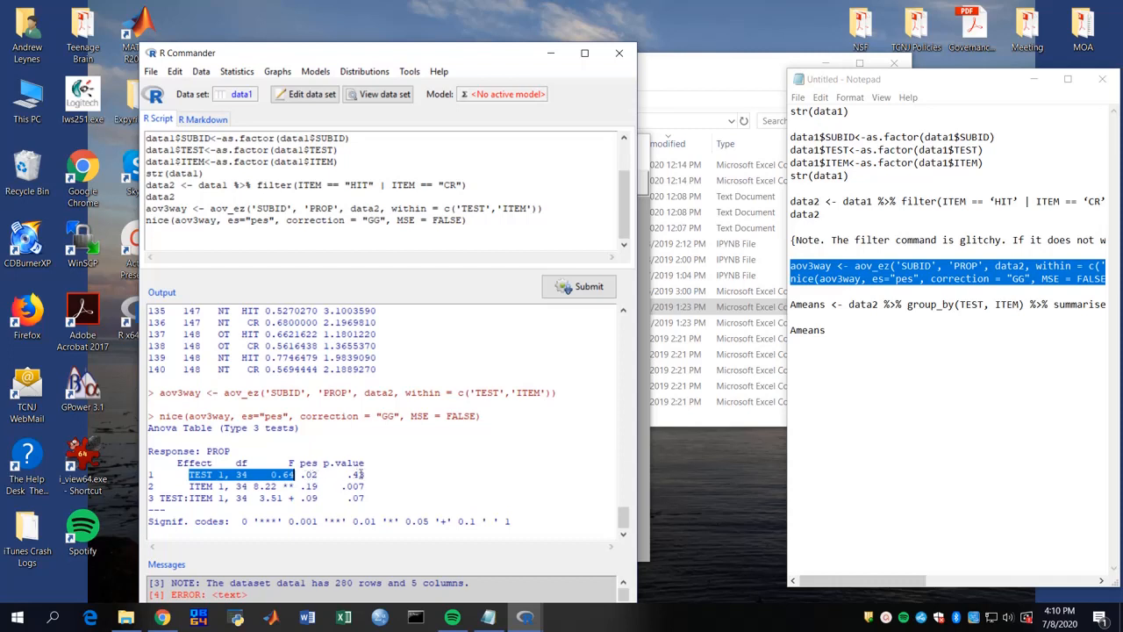
left_click_drag(189, 482, 367, 492)
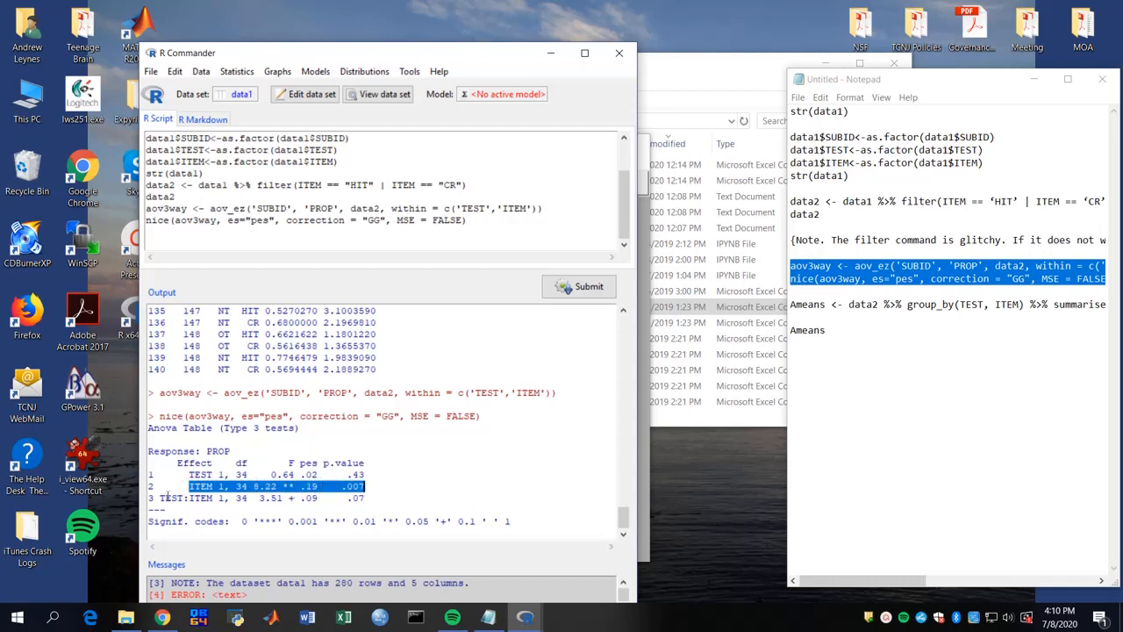
left_click(163, 499)
left_click_drag(163, 499, 368, 498)
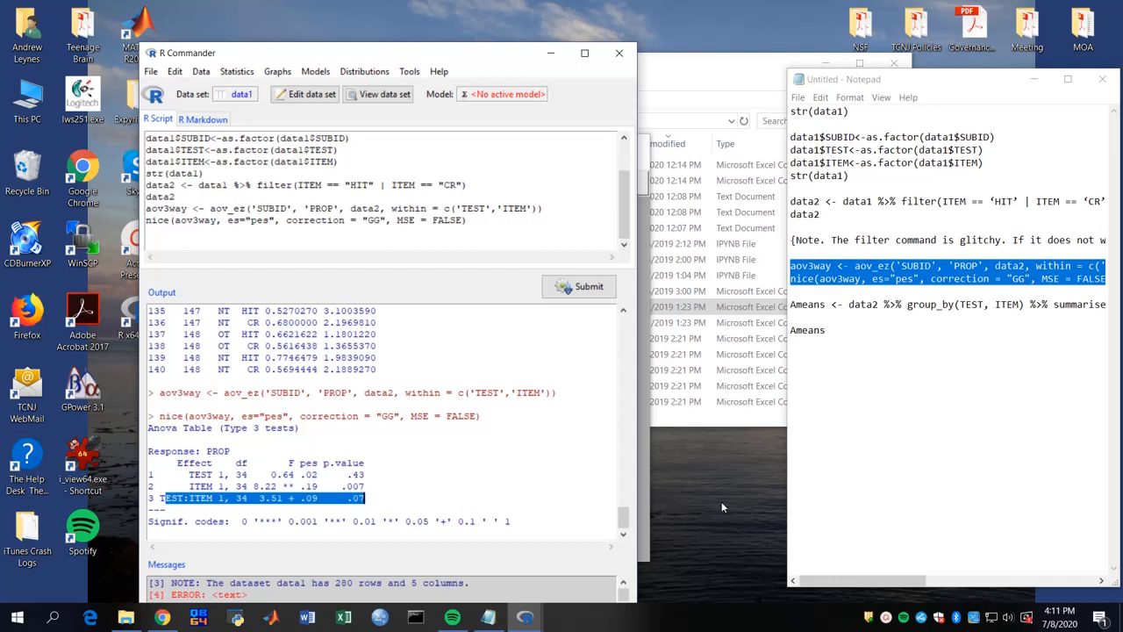
Copy the Ameans group_by/summarise line and the Ameans print line from Notepad into the R script, removing the blank line between them
left_click(863, 476)
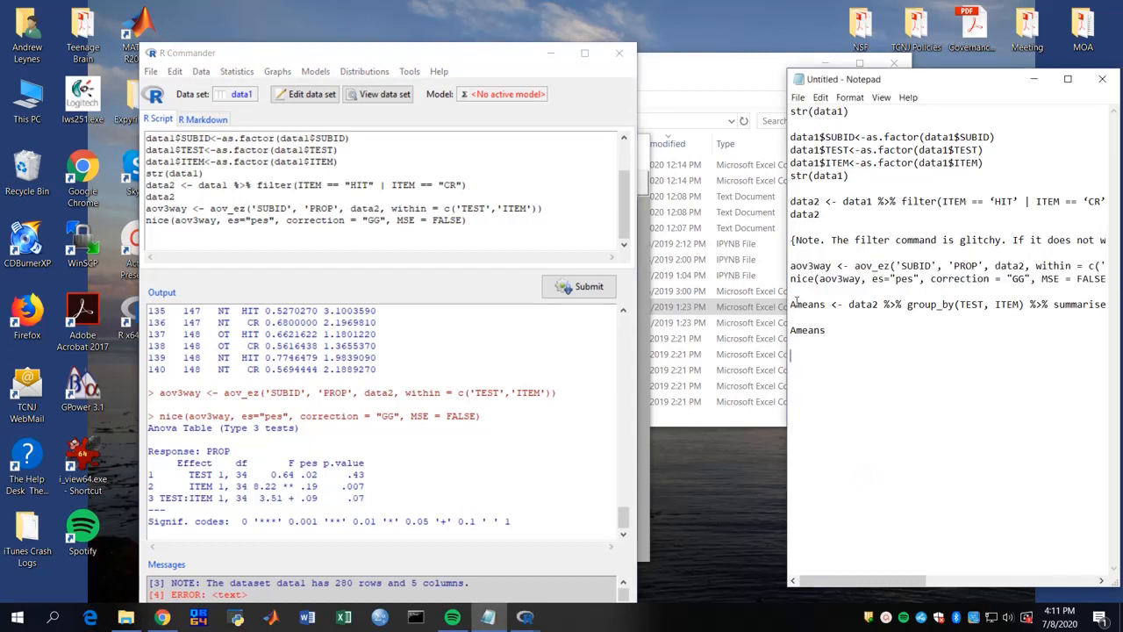
left_click_drag(791, 303, 837, 336)
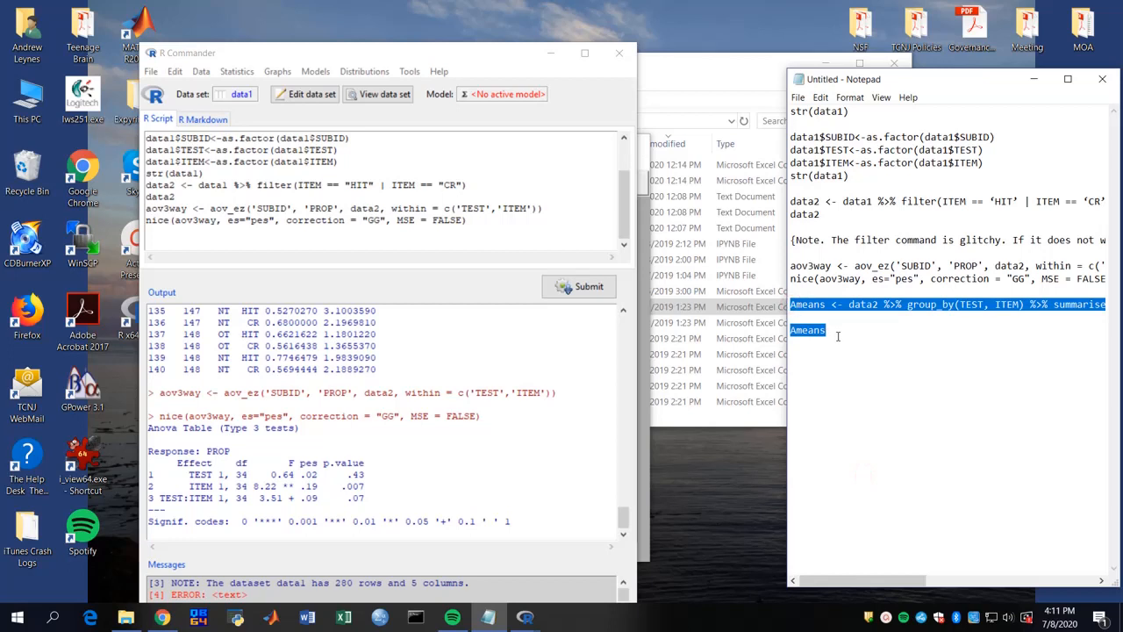
key("ctrl+c")
left_click(325, 235)
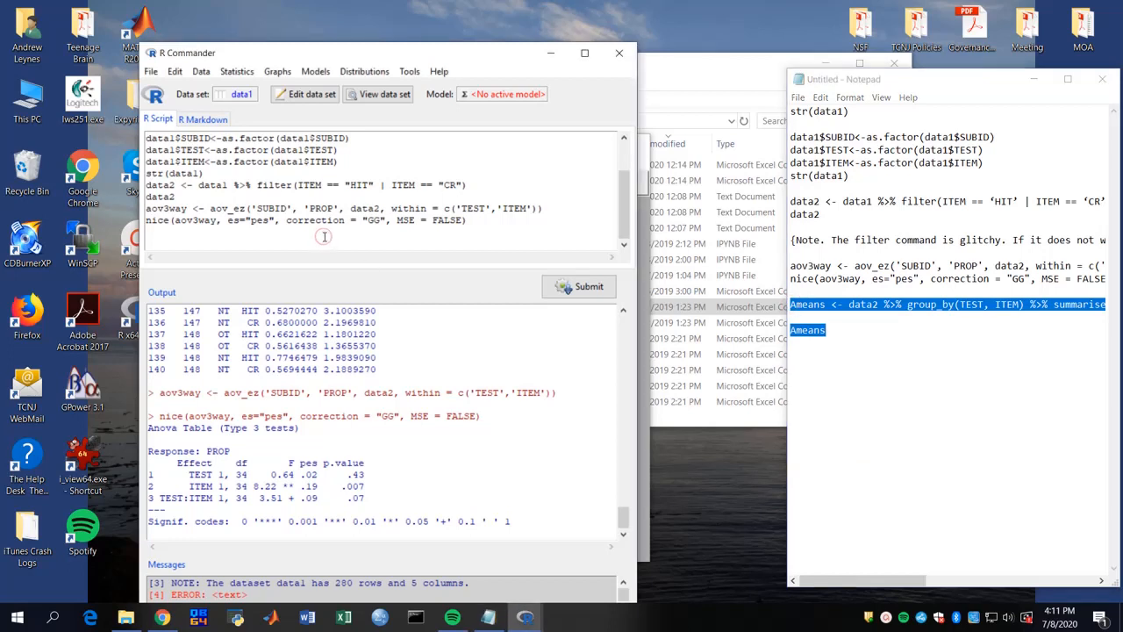
key("ctrl+v")
scroll(249, 241, "down", 1)
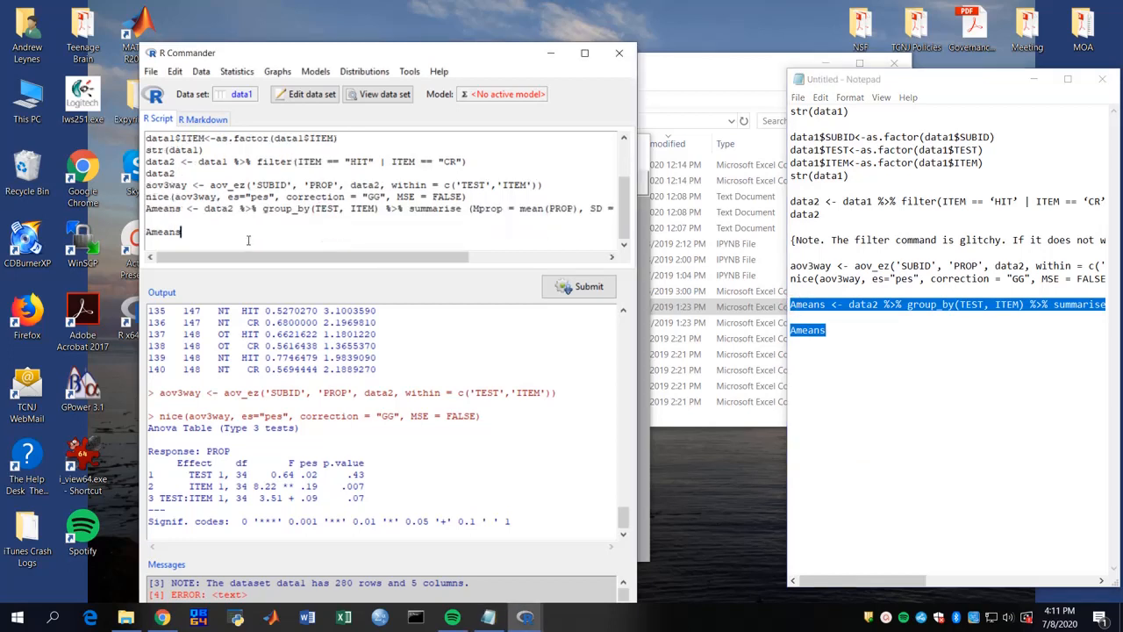
left_click(184, 221)
key("Delete")
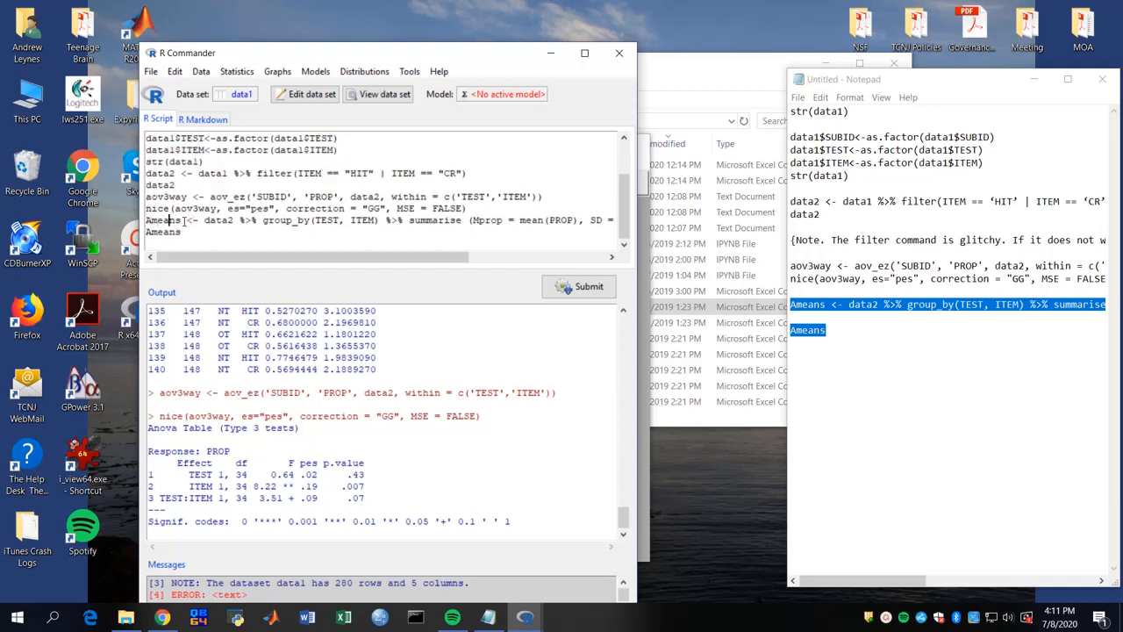
Examine the Ameans line's data2 source, group_by(TEST, ITEM) grouping and the Mprop, SD and Freq arguments of summarise
left_click_drag(204, 220, 268, 265)
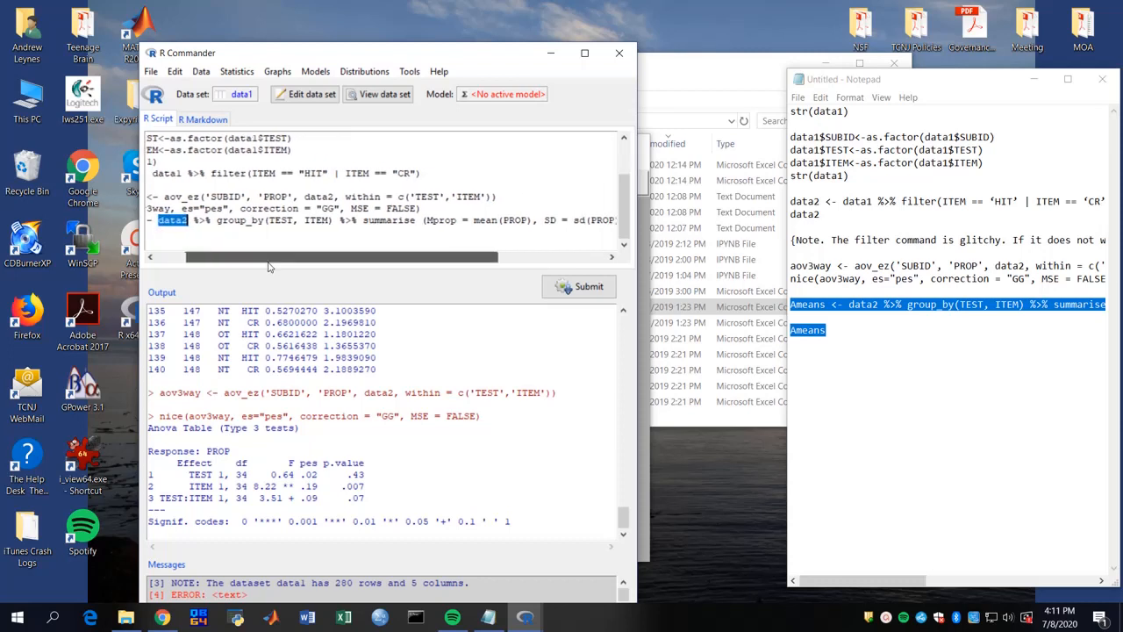
left_click(222, 220)
left_click_drag(217, 220, 261, 221)
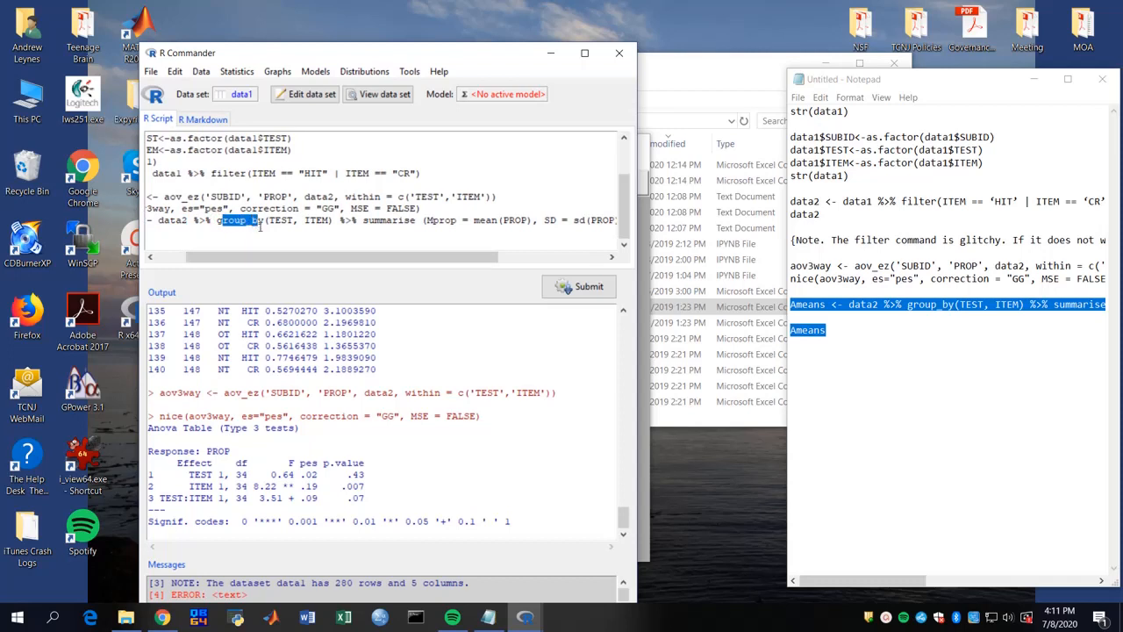
left_click(276, 221)
left_click_drag(321, 256, 372, 256)
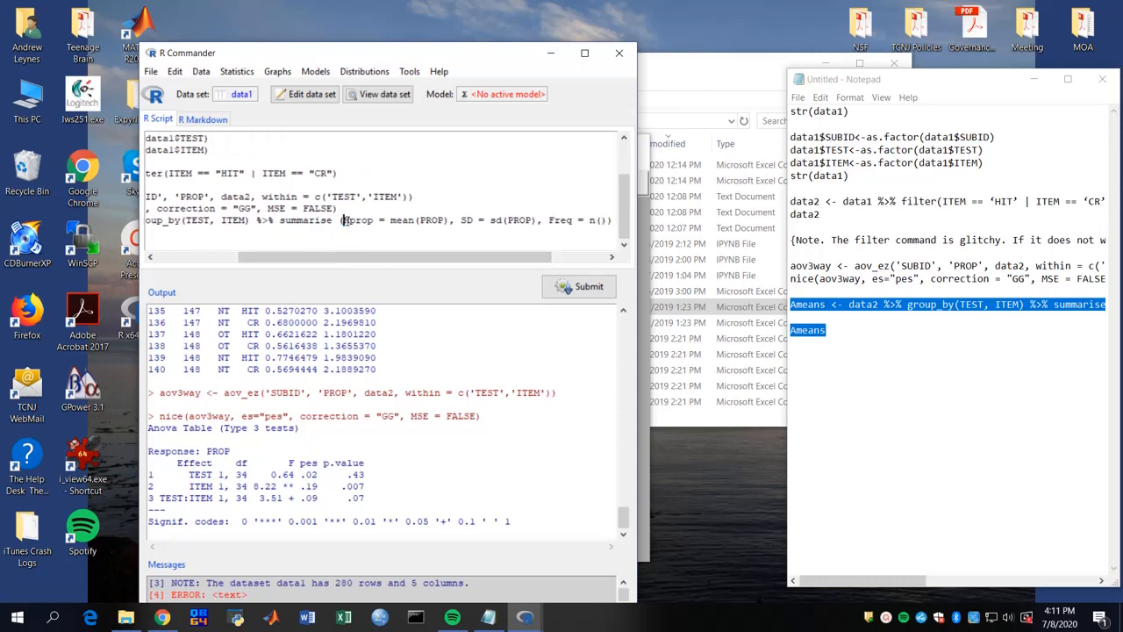
left_click_drag(343, 221, 372, 224)
left_click_drag(391, 221, 472, 265)
double_click(416, 220)
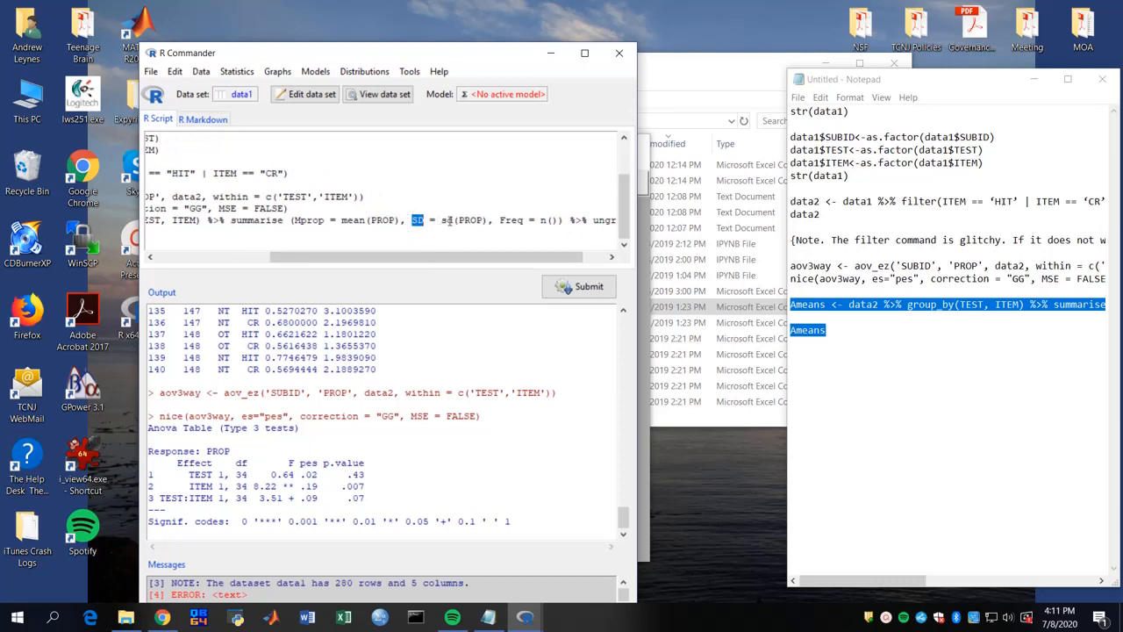
left_click(465, 220)
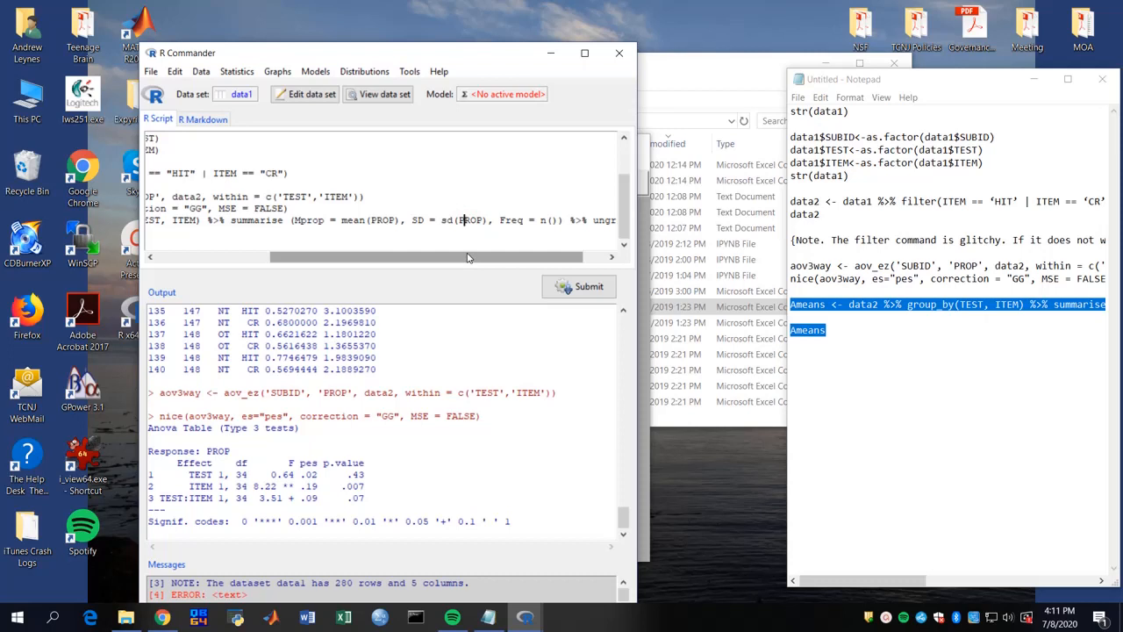
left_click_drag(469, 257, 488, 257)
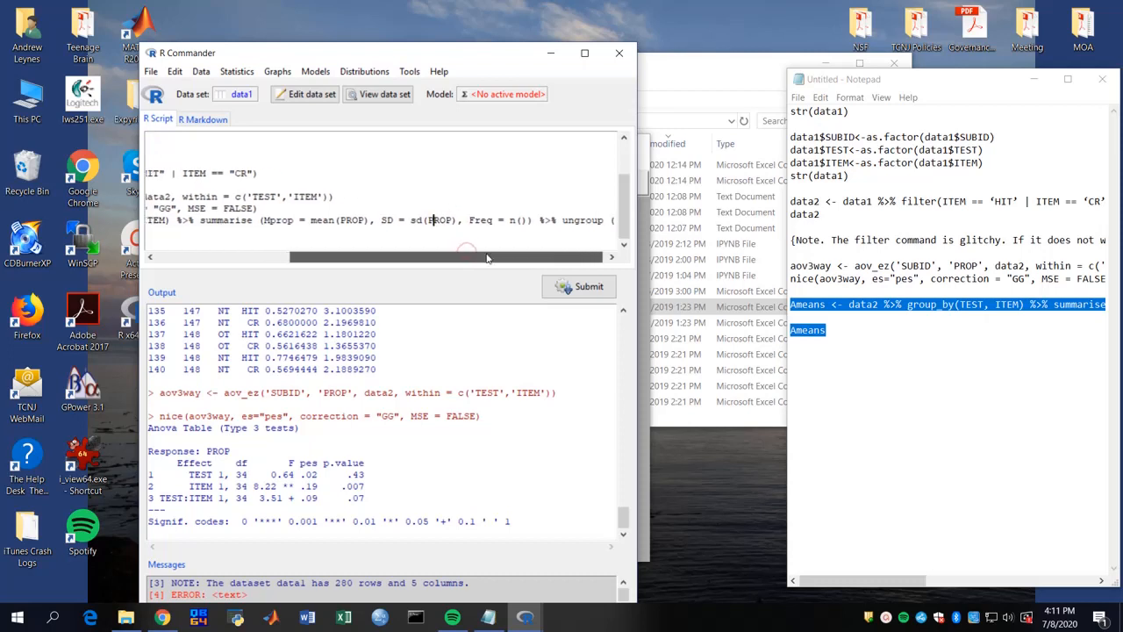
left_click_drag(468, 220, 319, 270)
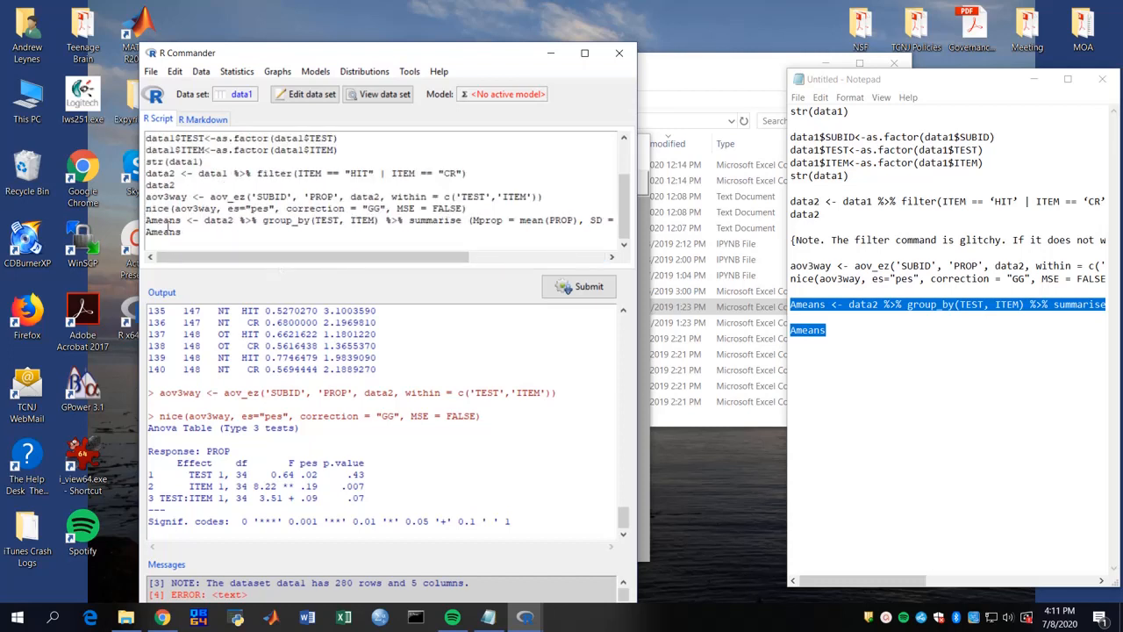
Run the Ameans summary line together with the Ameans print line to list the condition means
left_click_drag(145, 232, 182, 232)
left_click(192, 232)
left_click_drag(148, 221, 194, 232)
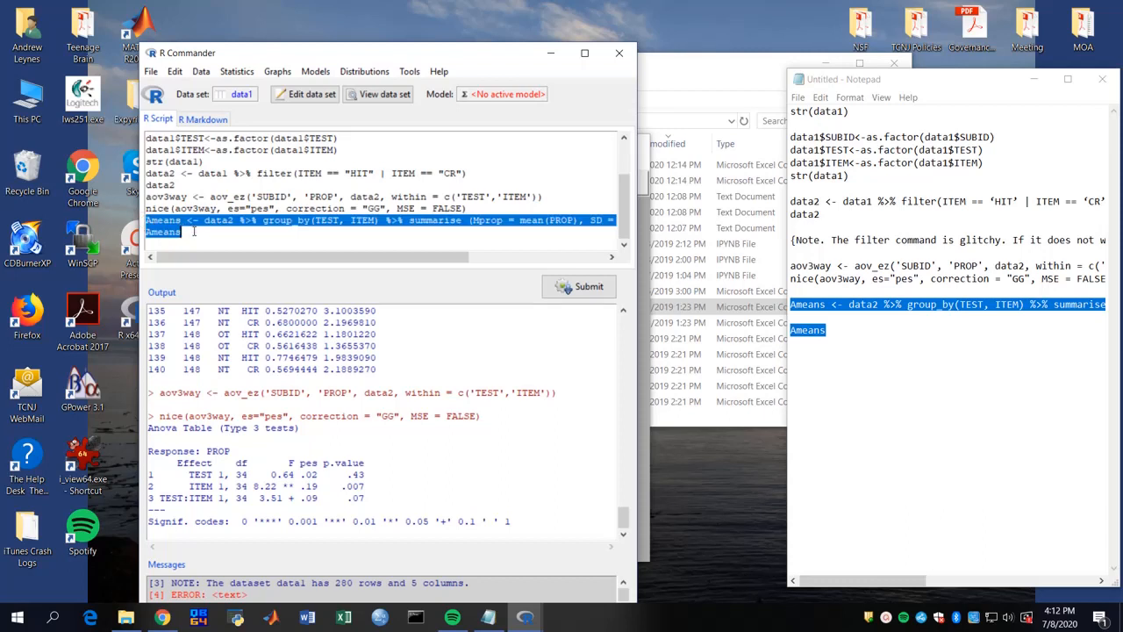
key("ctrl+r")
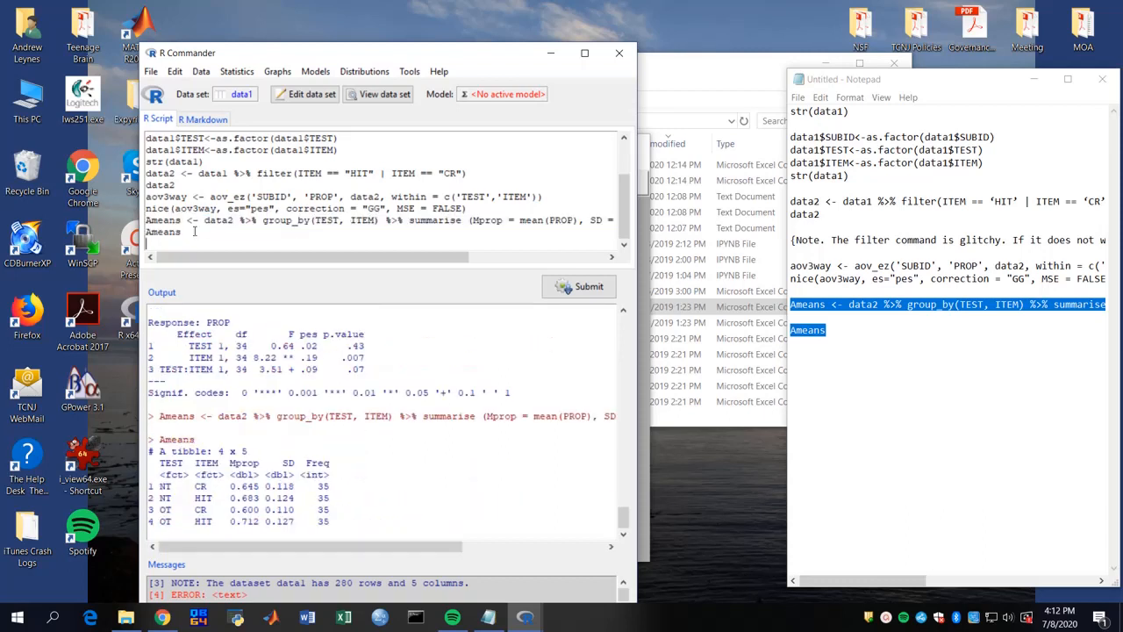